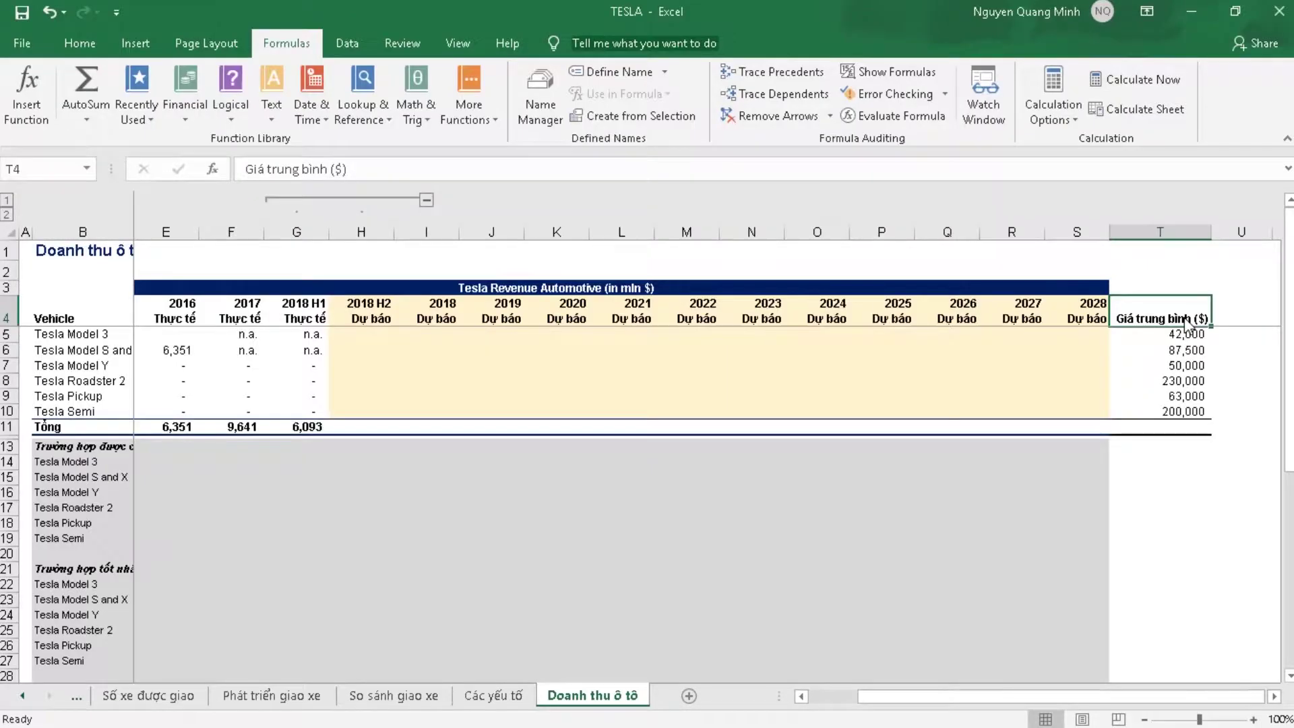
Step: Review the average prices, the empty forecast area H5:S10 and the selected-case block
left_click_drag(1191, 334, 1197, 411)
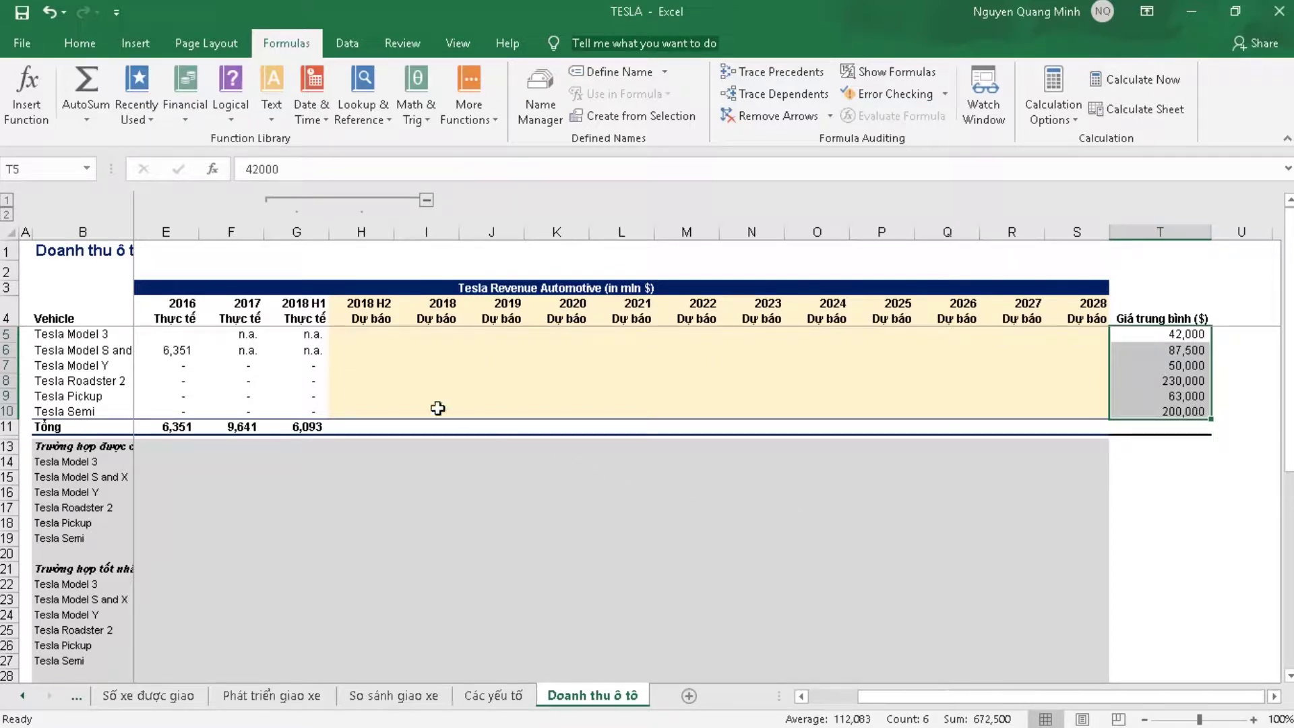
left_click_drag(361, 333, 1090, 411)
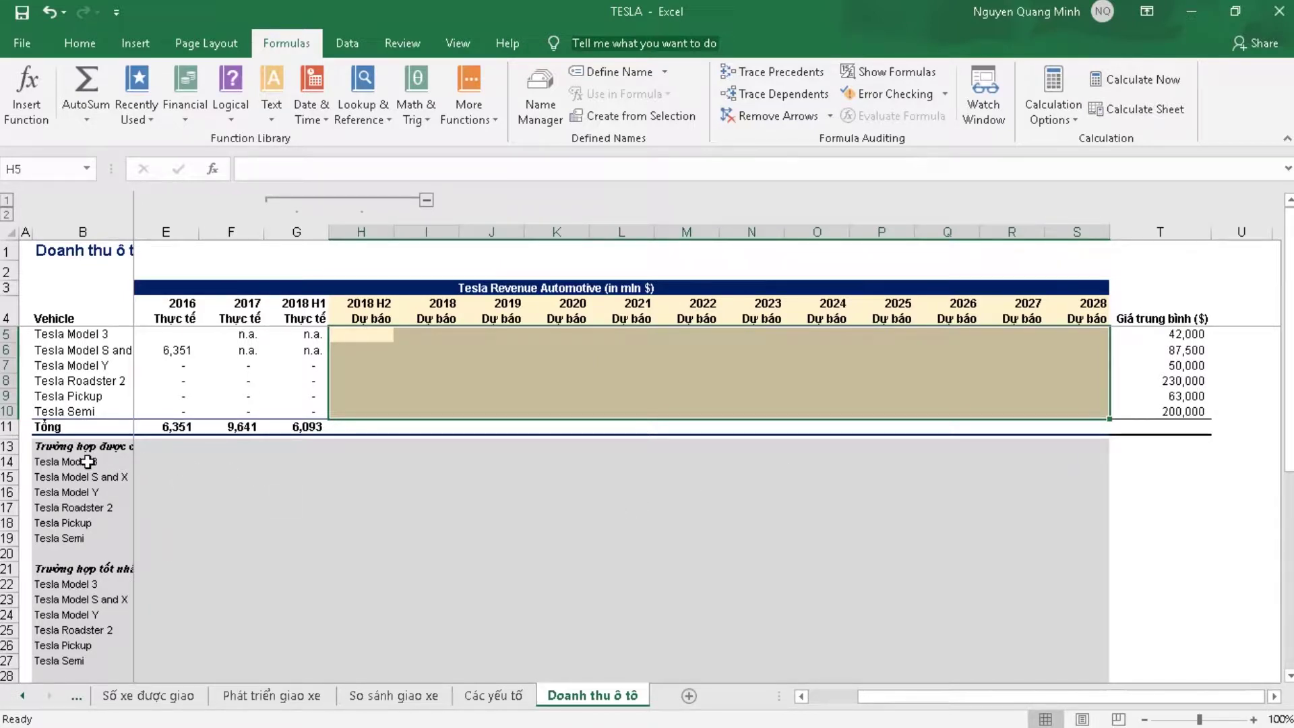
left_click_drag(88, 462, 87, 542)
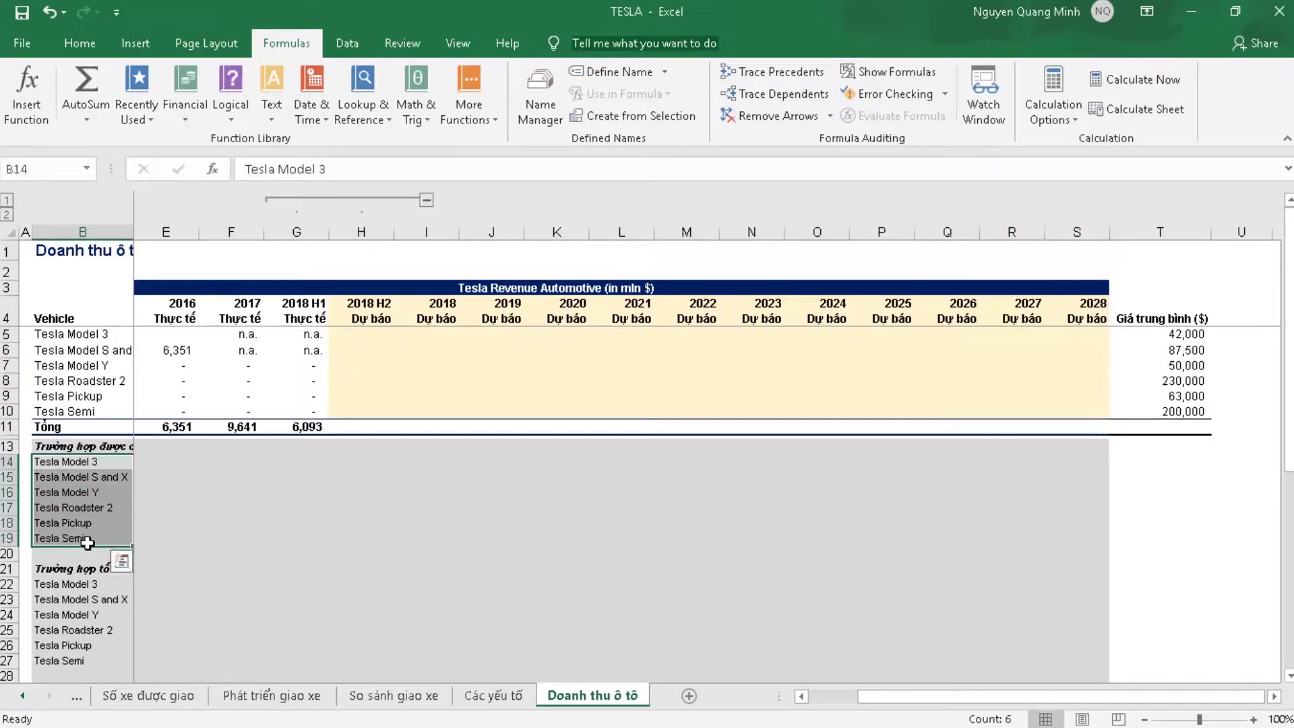
left_click(97, 446)
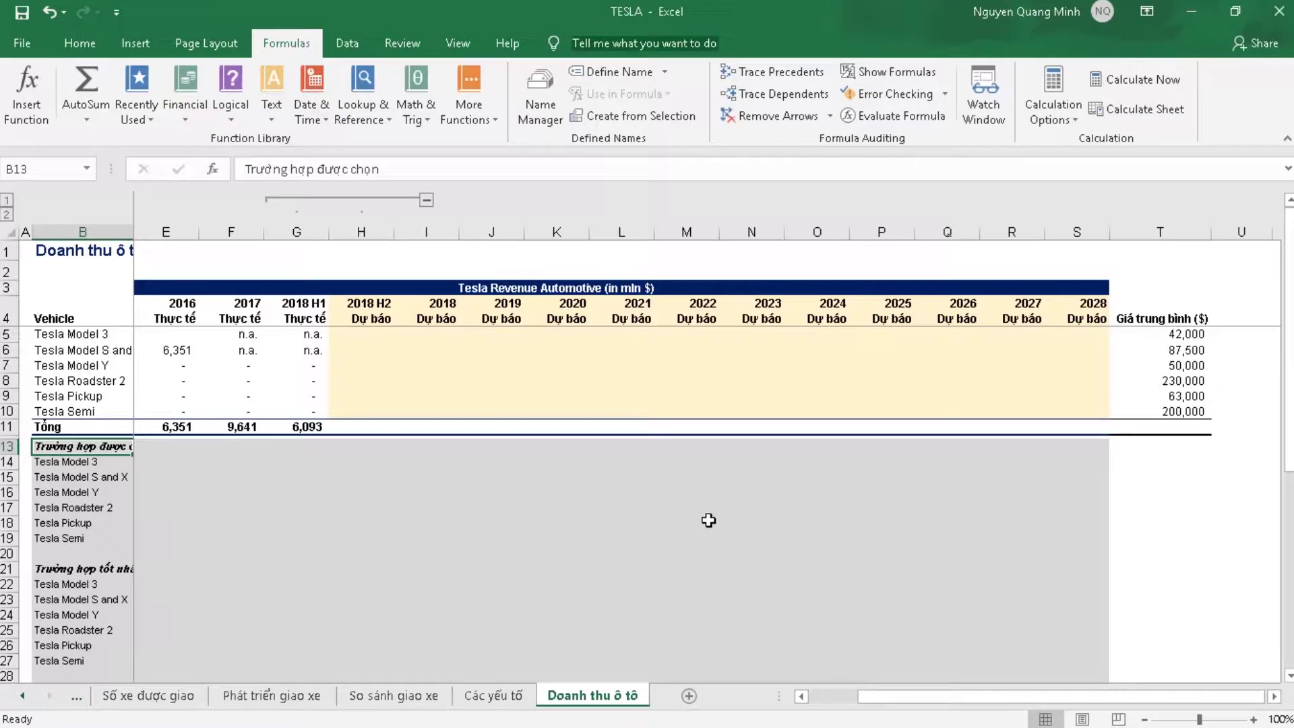
Step: Scroll down to the worst-, base- and best-case headings and select base-case cell H30
scroll(709, 519, "down", 1)
scroll(708, 520, "down", 1)
scroll(708, 519, "down", 1)
scroll(708, 519, "down", 1)
scroll(708, 520, "down", 1)
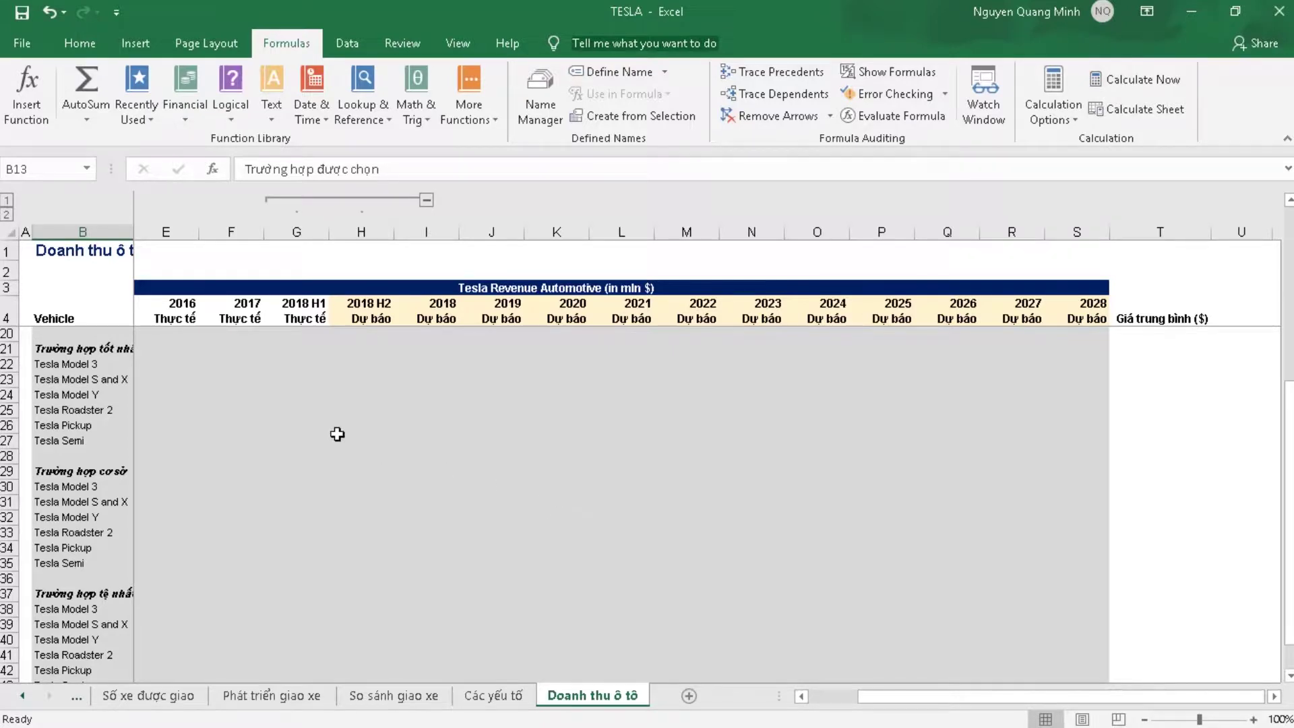
left_click(91, 597)
left_click(101, 473)
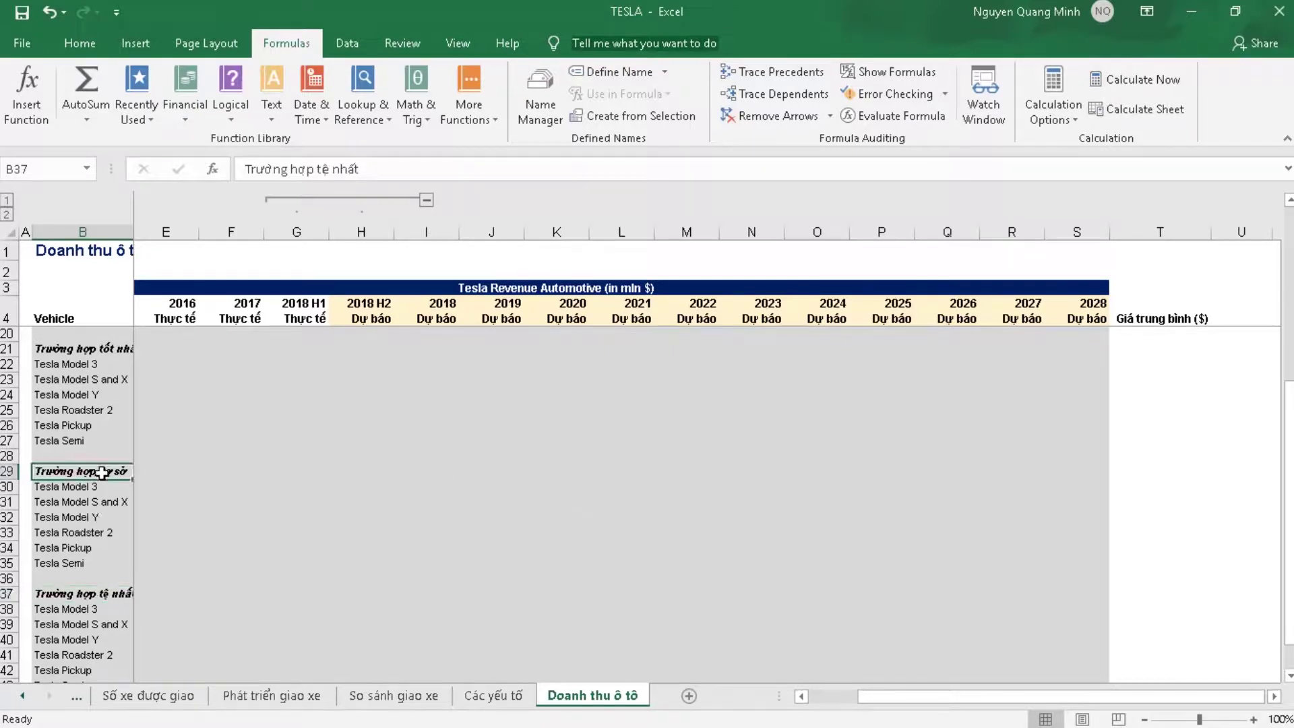
left_click(91, 350)
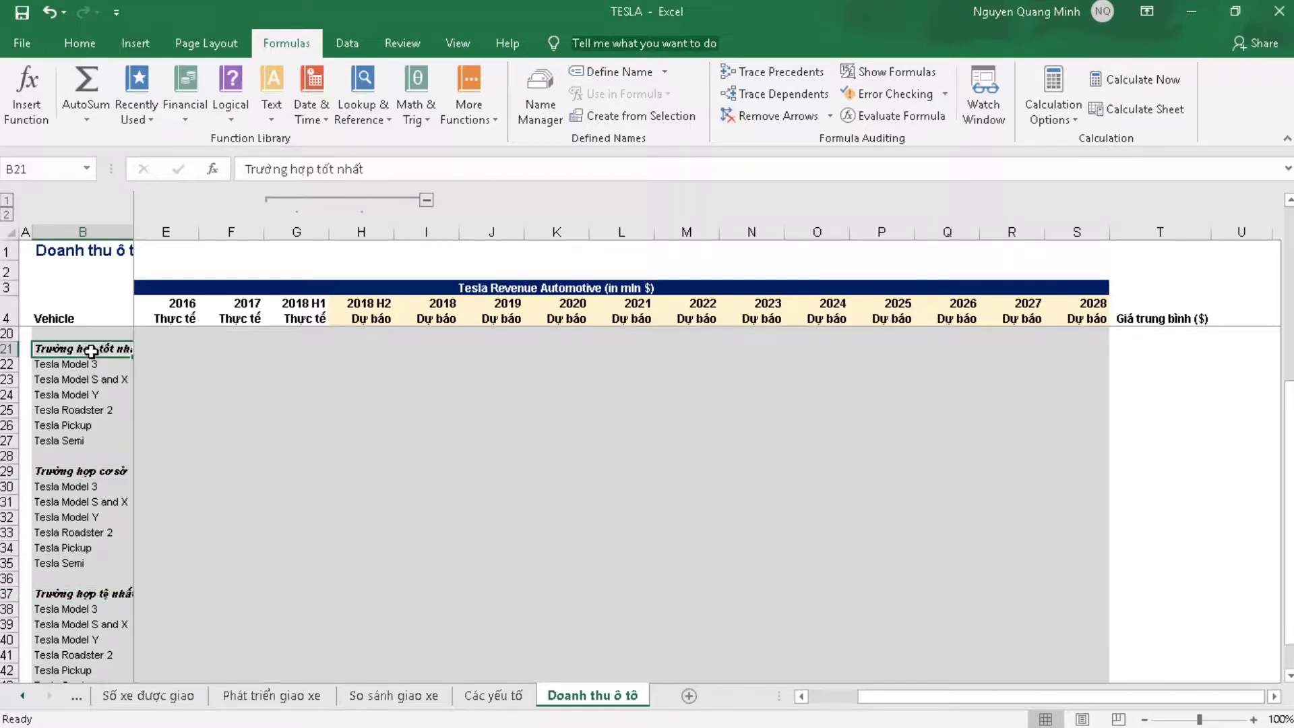
left_click(386, 478)
left_click(381, 489)
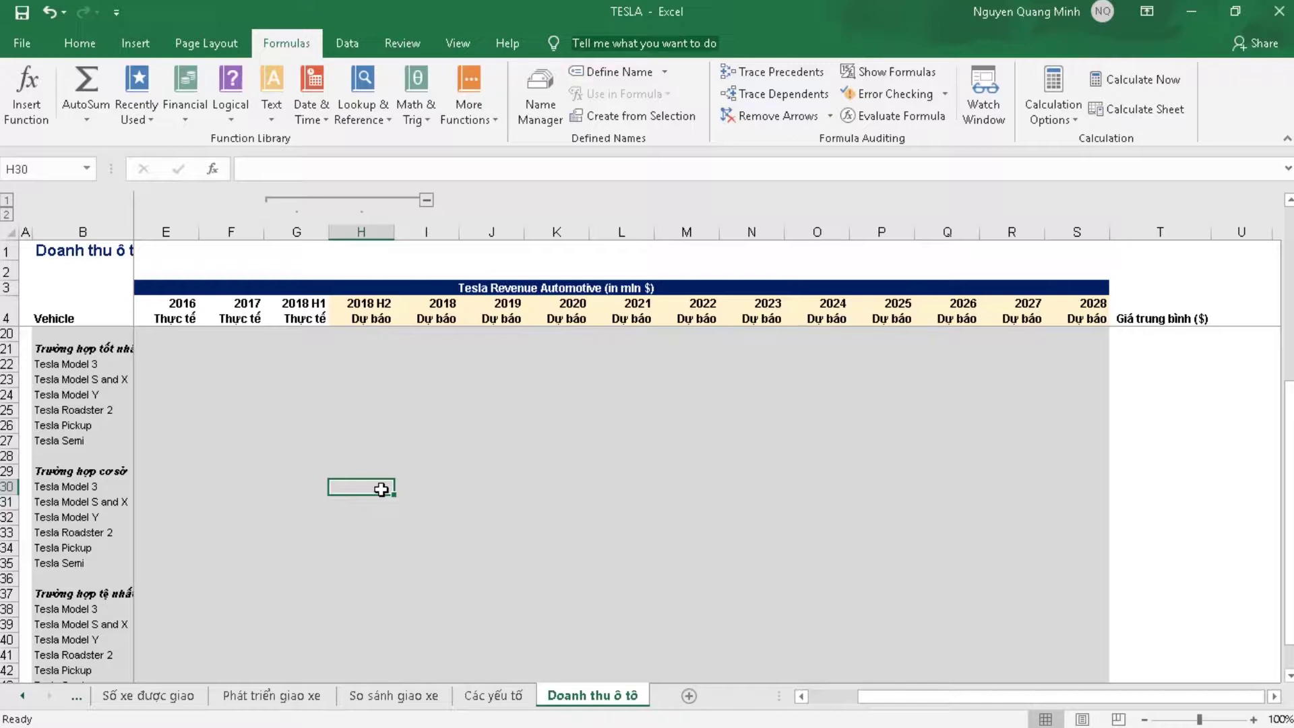
Step: Enter 100% as the base-case rate in H30 and 98% as the worst-case rate in H38
type("10%")
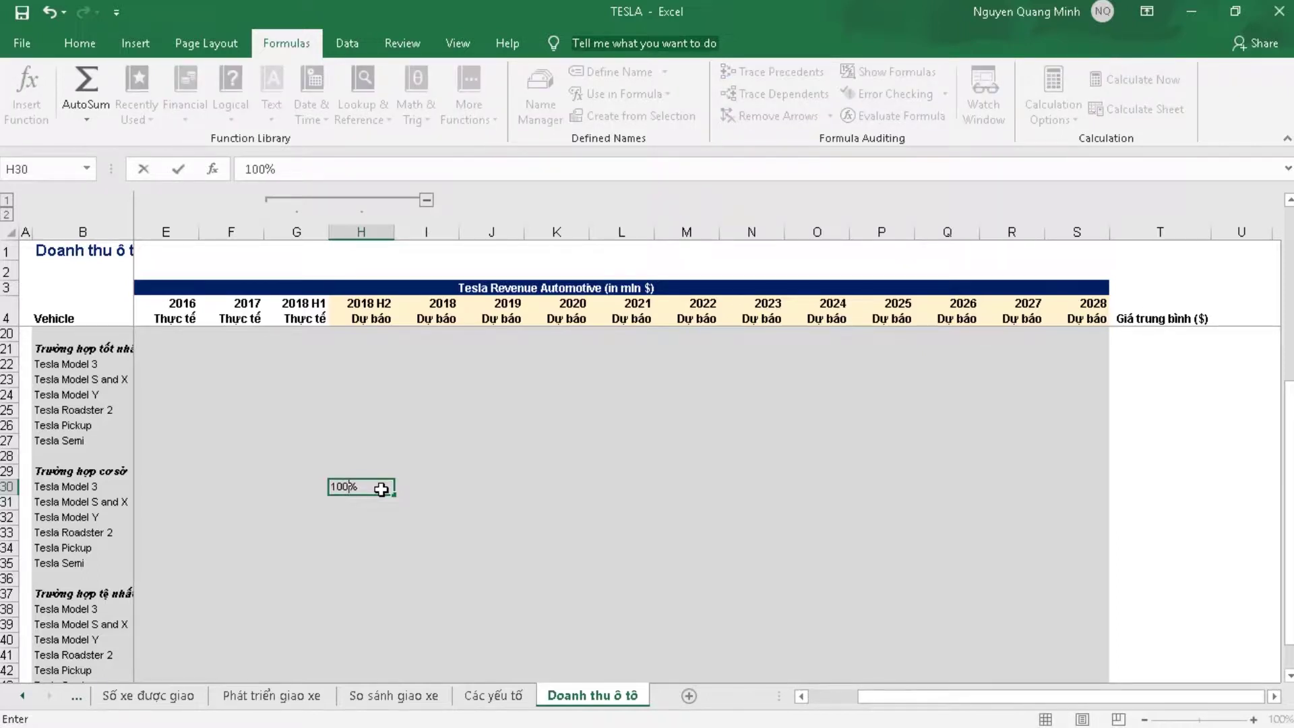
key("Return")
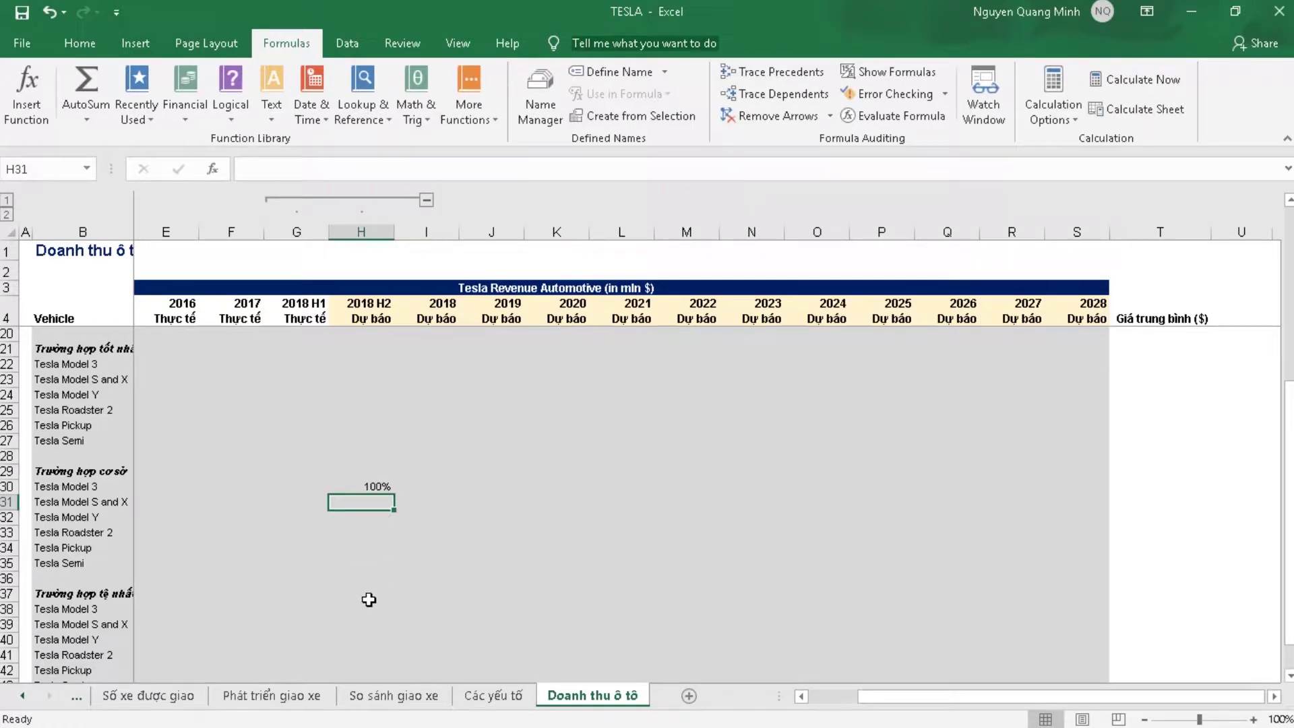
left_click(369, 597)
left_click(388, 609)
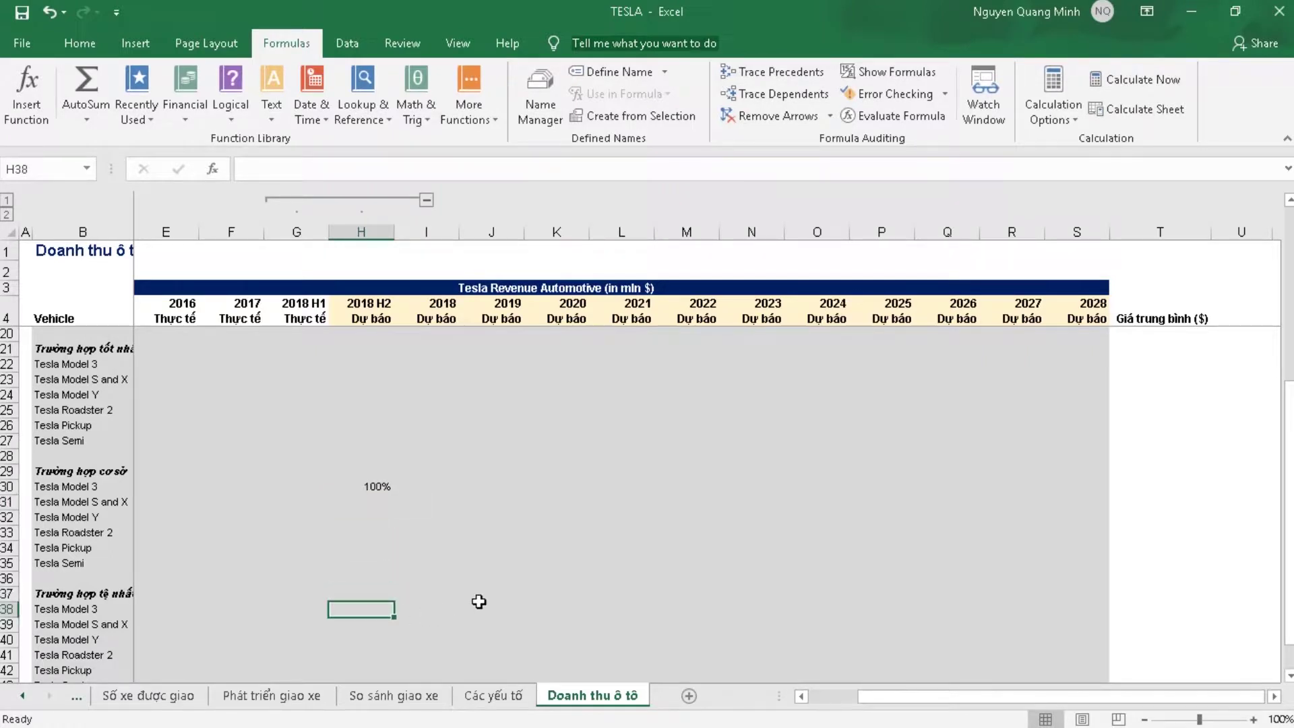
type("9%")
key("Return")
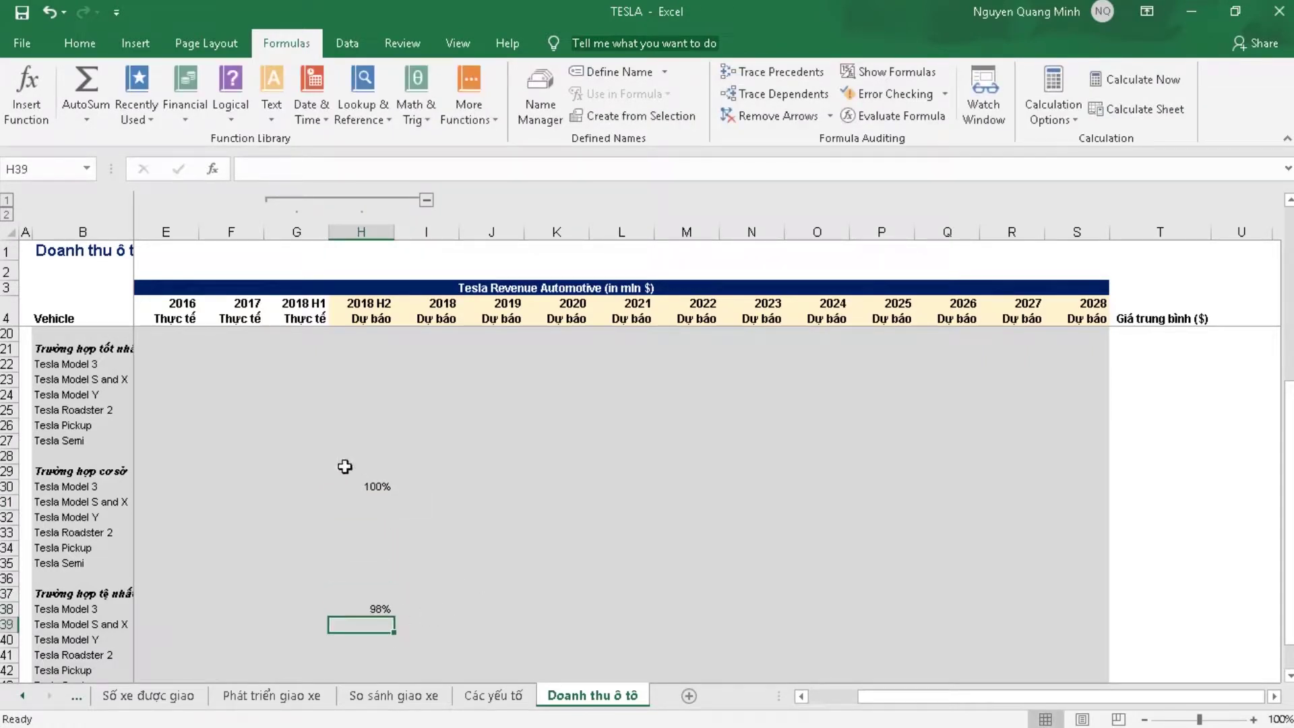
Step: Enter 102% as the best-case rate in H22 and copy it
left_click(364, 364)
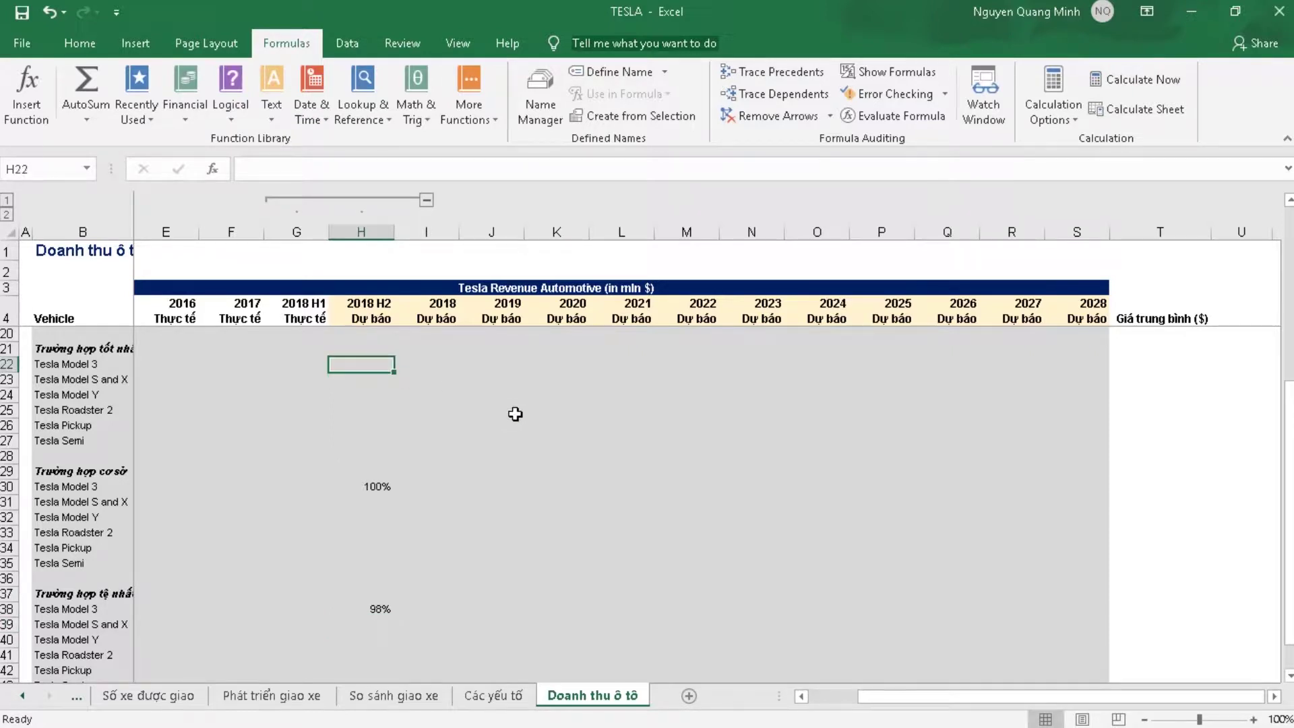
type("102")
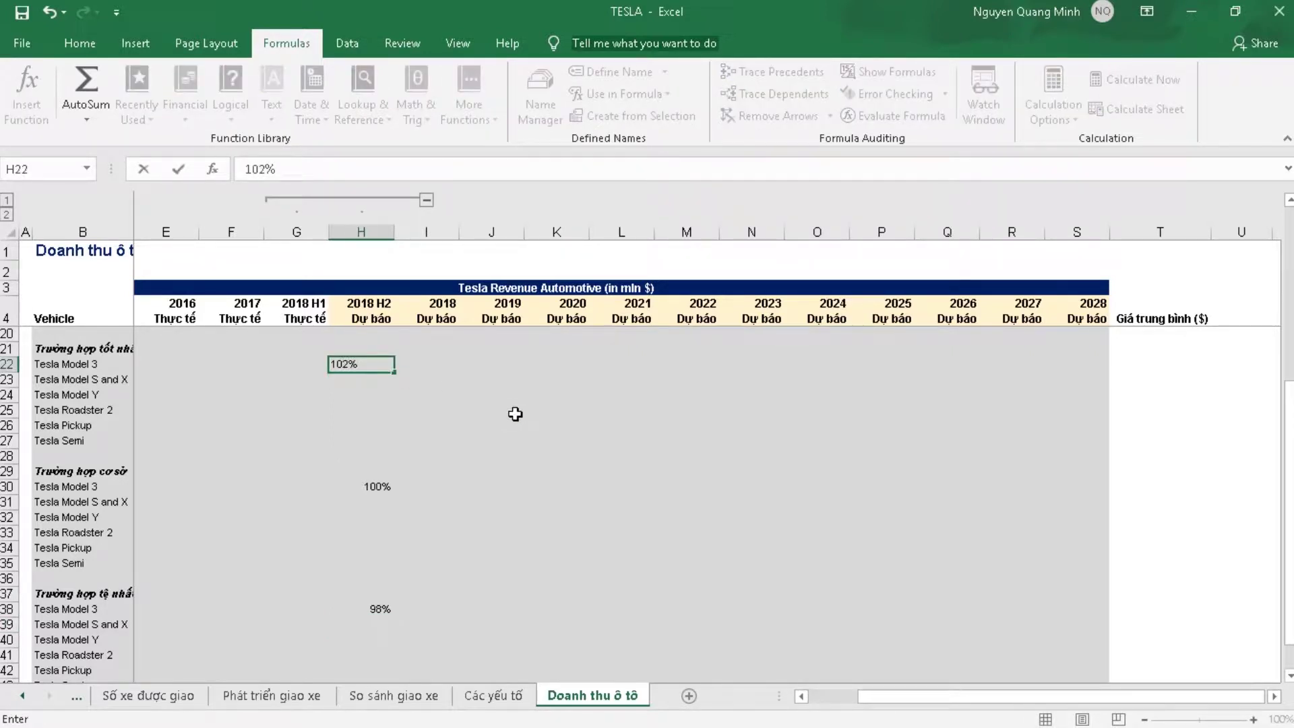
key("Return")
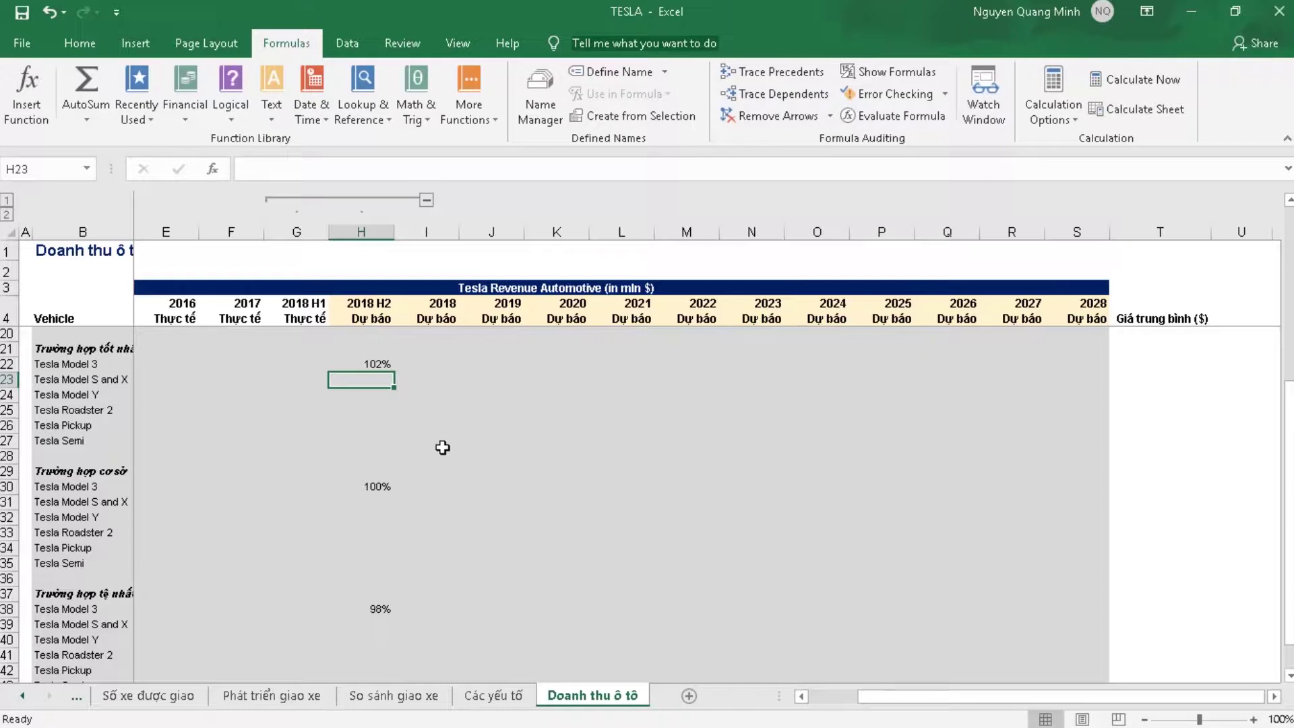
left_click(369, 365)
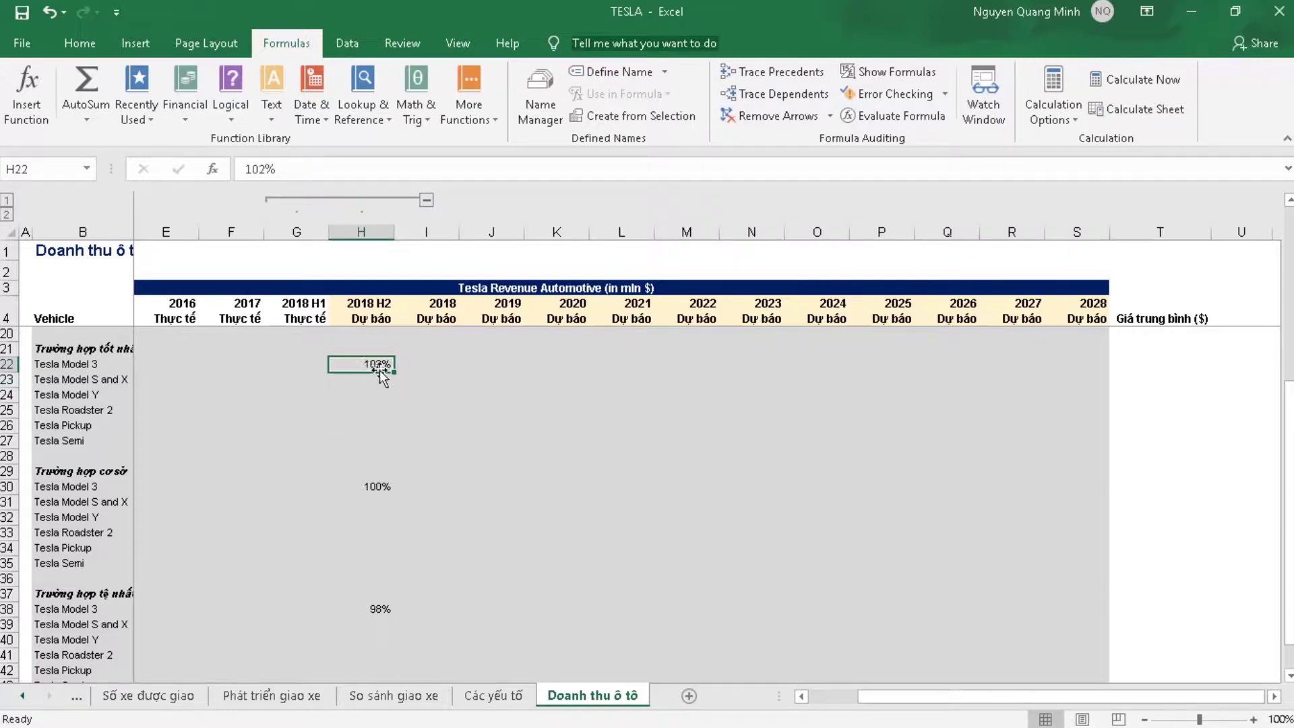
key("ctrl+c")
Step: Fill best-case block H22:S27 with 102% and base-case block H30:S35 with 100%
left_click_drag(374, 364, 1100, 445)
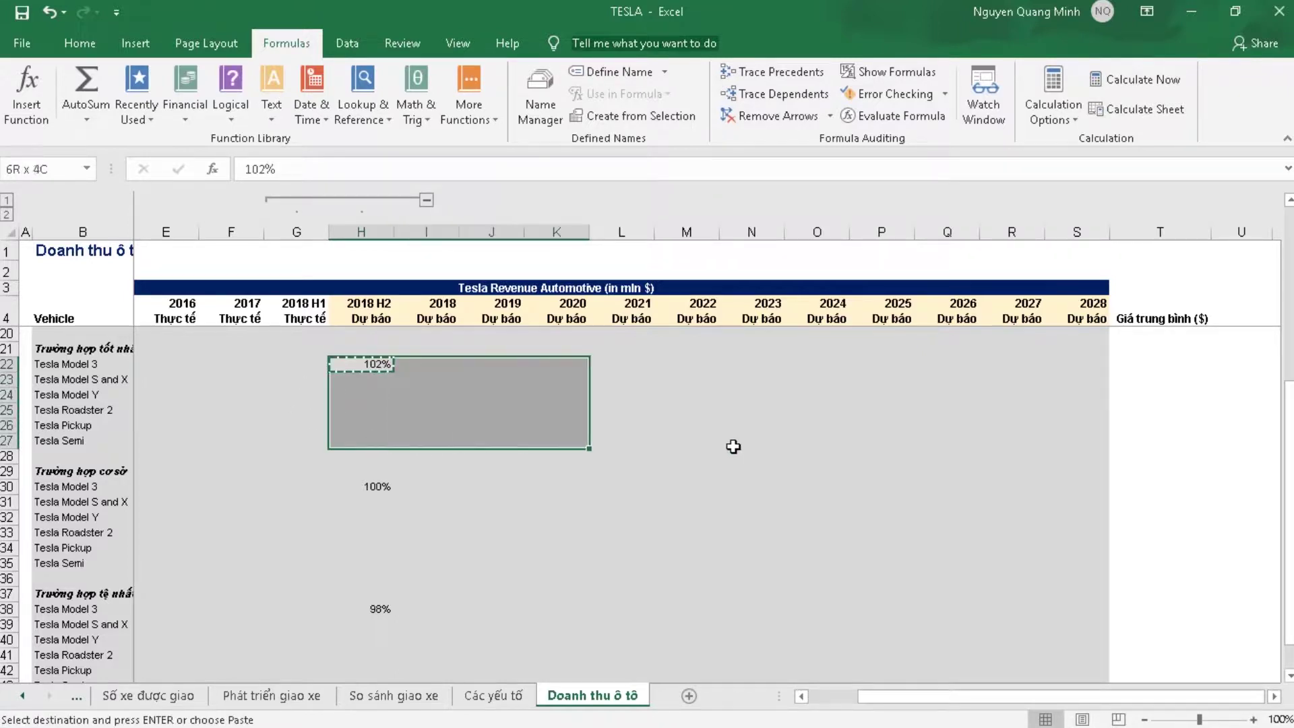
key("ctrl+v")
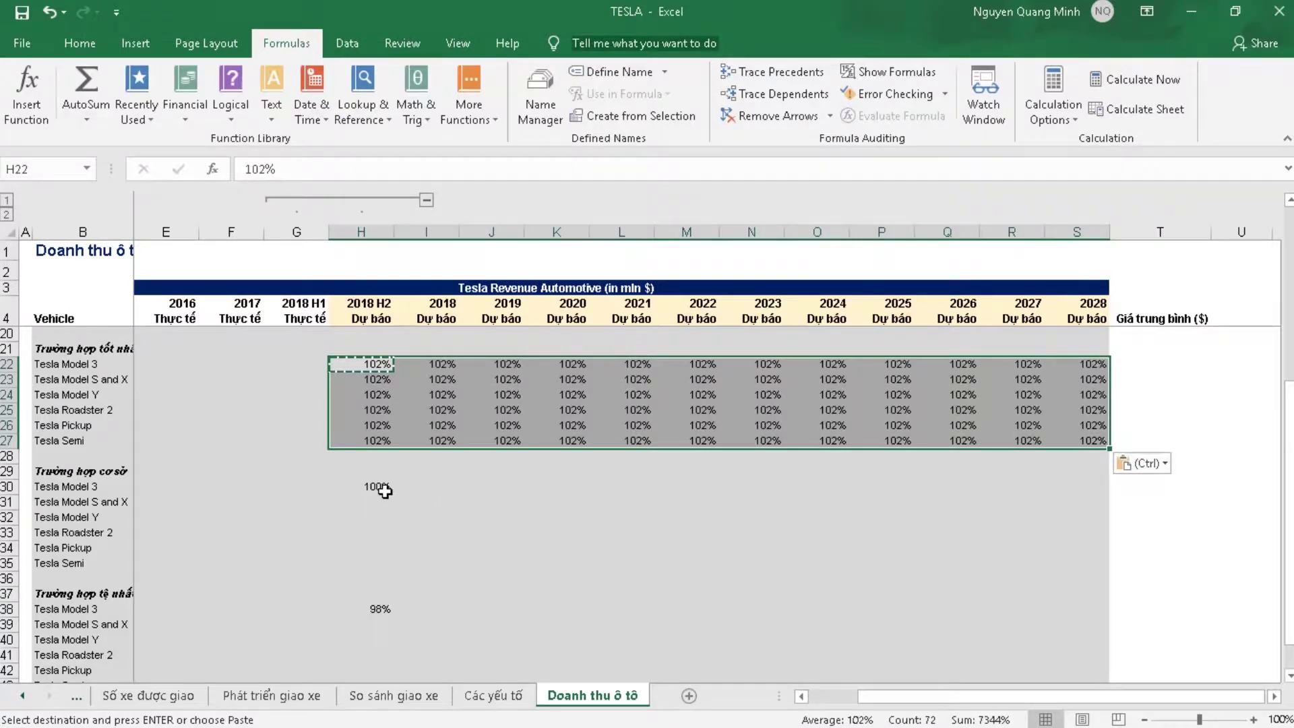
left_click(382, 491)
key("ctrl+c")
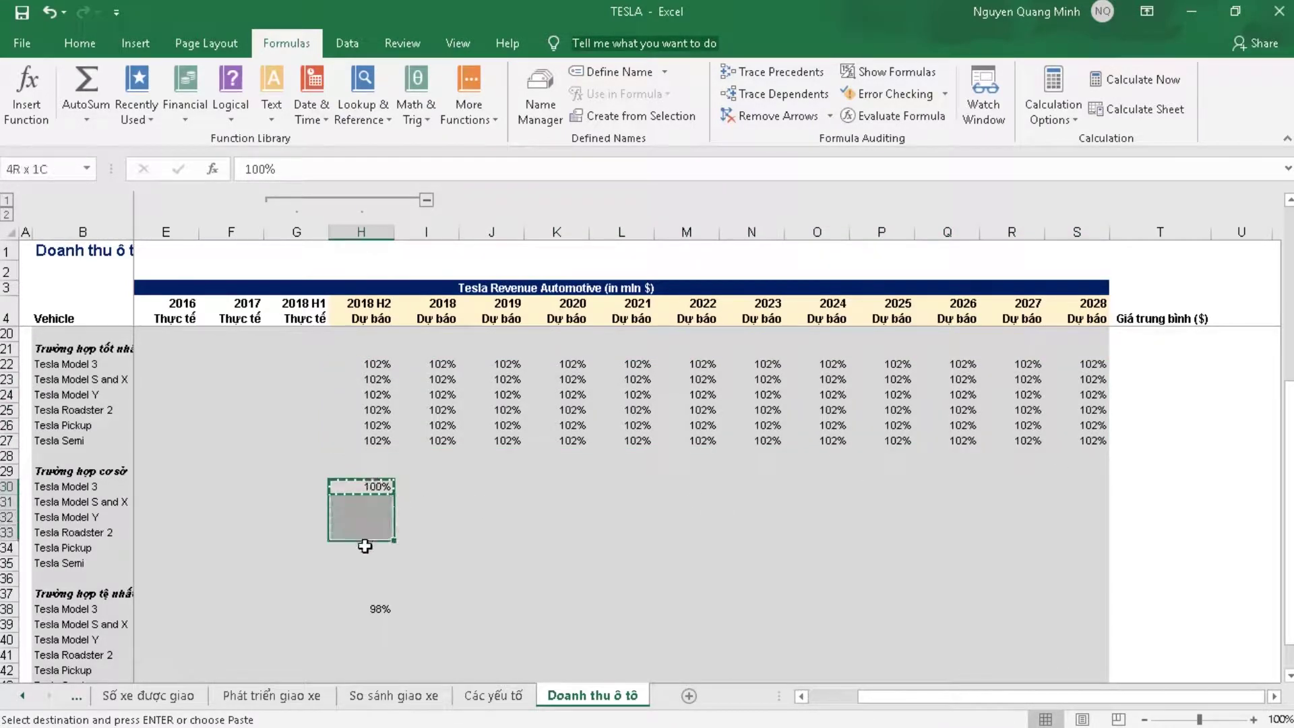
left_click_drag(374, 486, 364, 559)
left_click_drag(506, 559, 1059, 566)
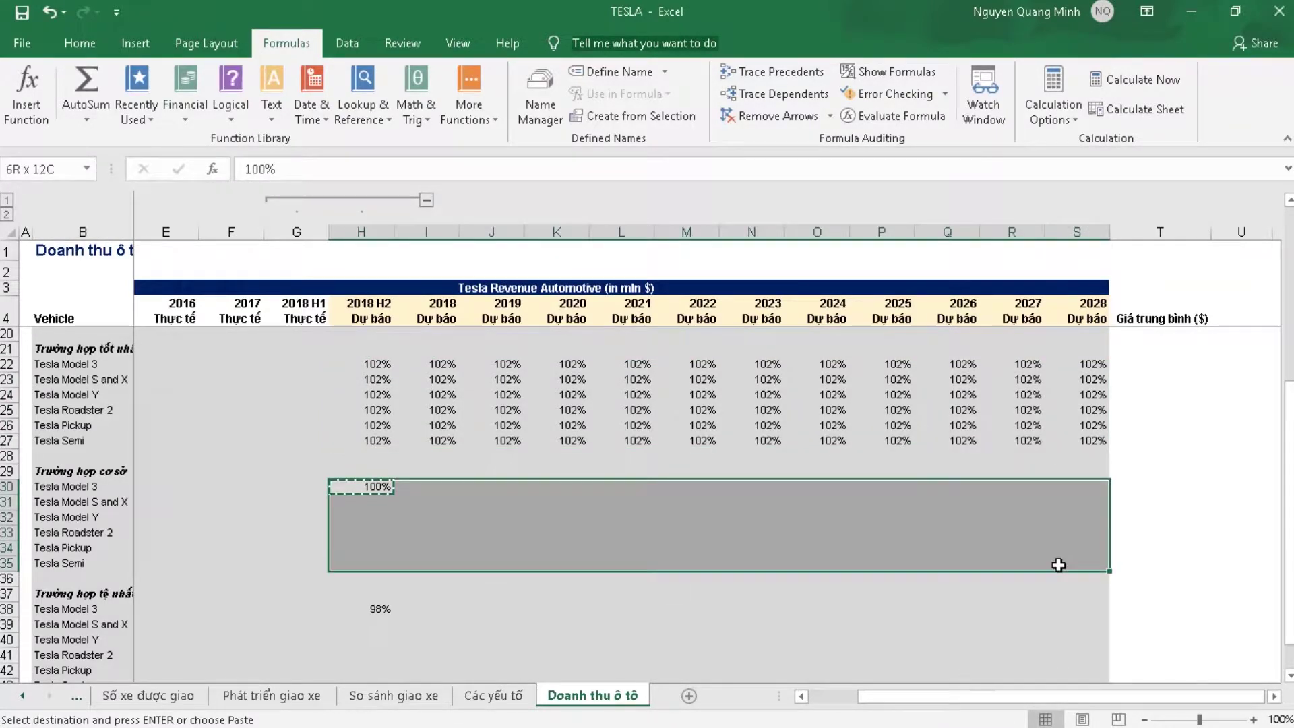
key("ctrl+v")
Step: Fill the worst-case block H38:S43 with 98%
left_click(360, 609)
key("ctrl+c")
scroll(456, 623, "down", 2)
mouse_move(374, 520)
left_mouse_down()
mouse_move(384, 586)
mouse_move(1080, 593)
left_mouse_up()
key("ctrl+v")
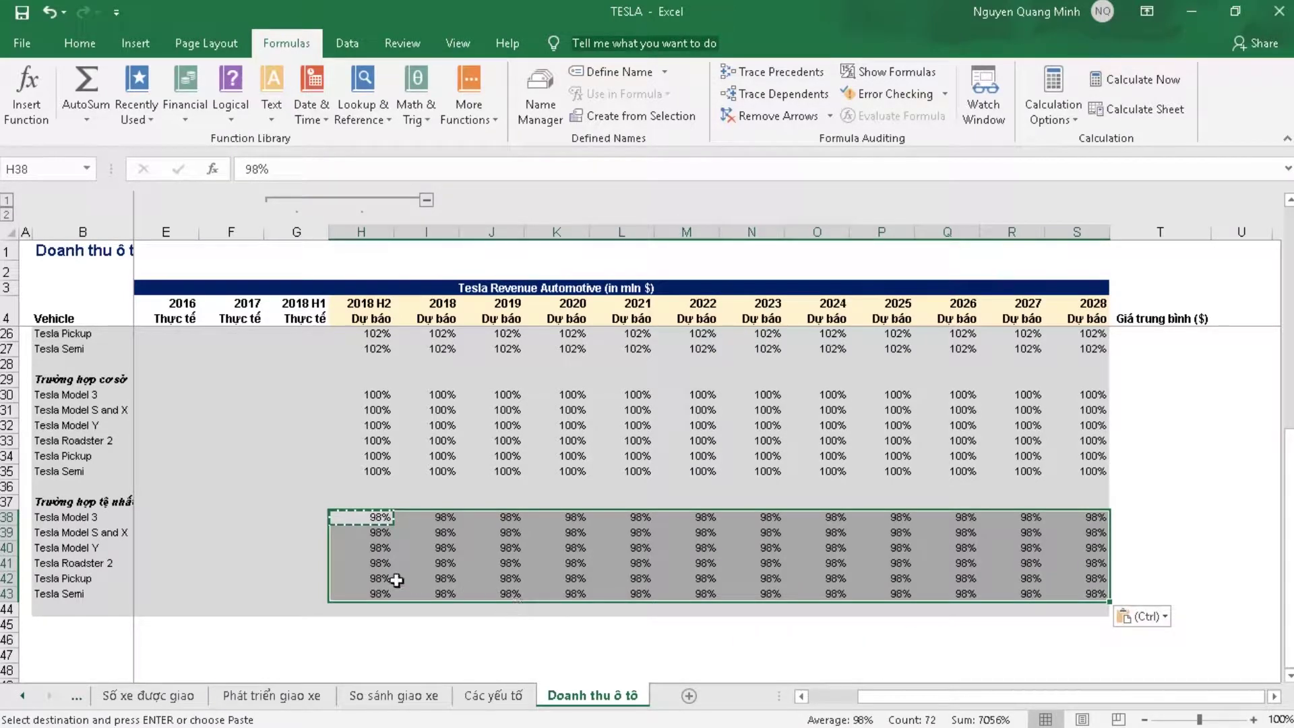
Step: Return to the selected-case block, selecting H14 and the B13 heading
scroll(364, 537, "up", 5)
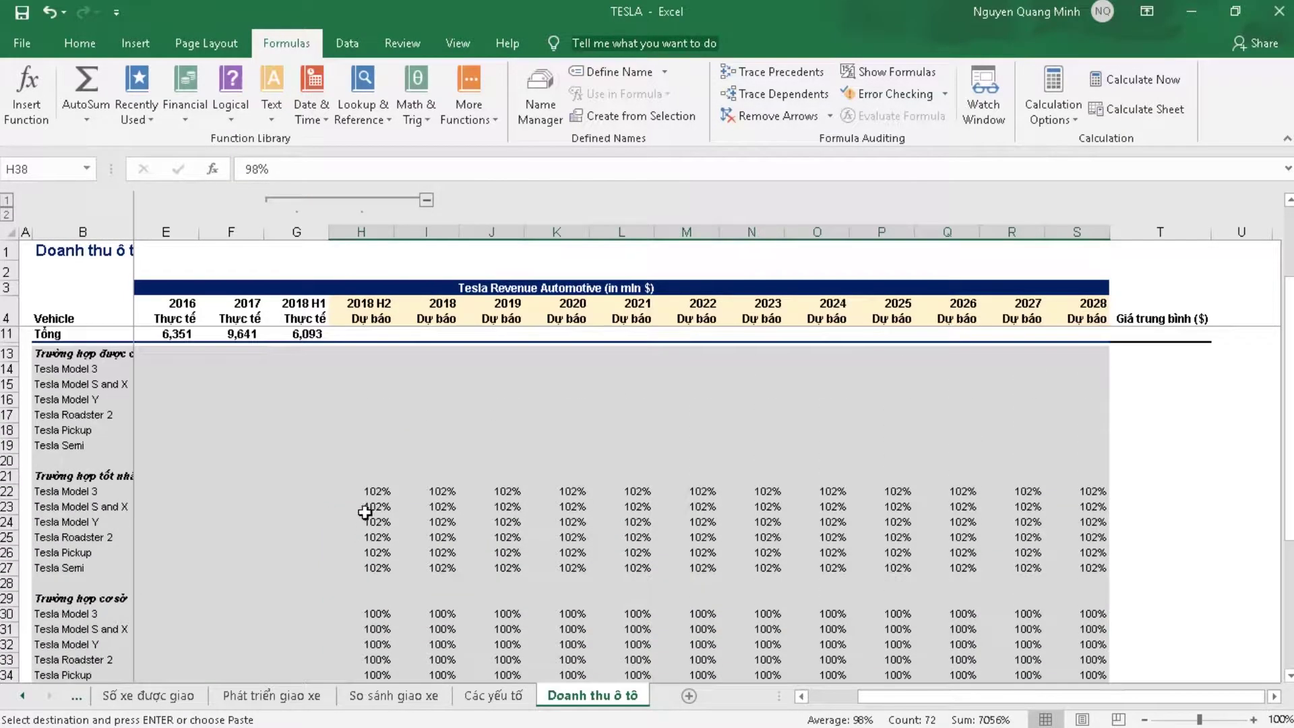
left_click(388, 374)
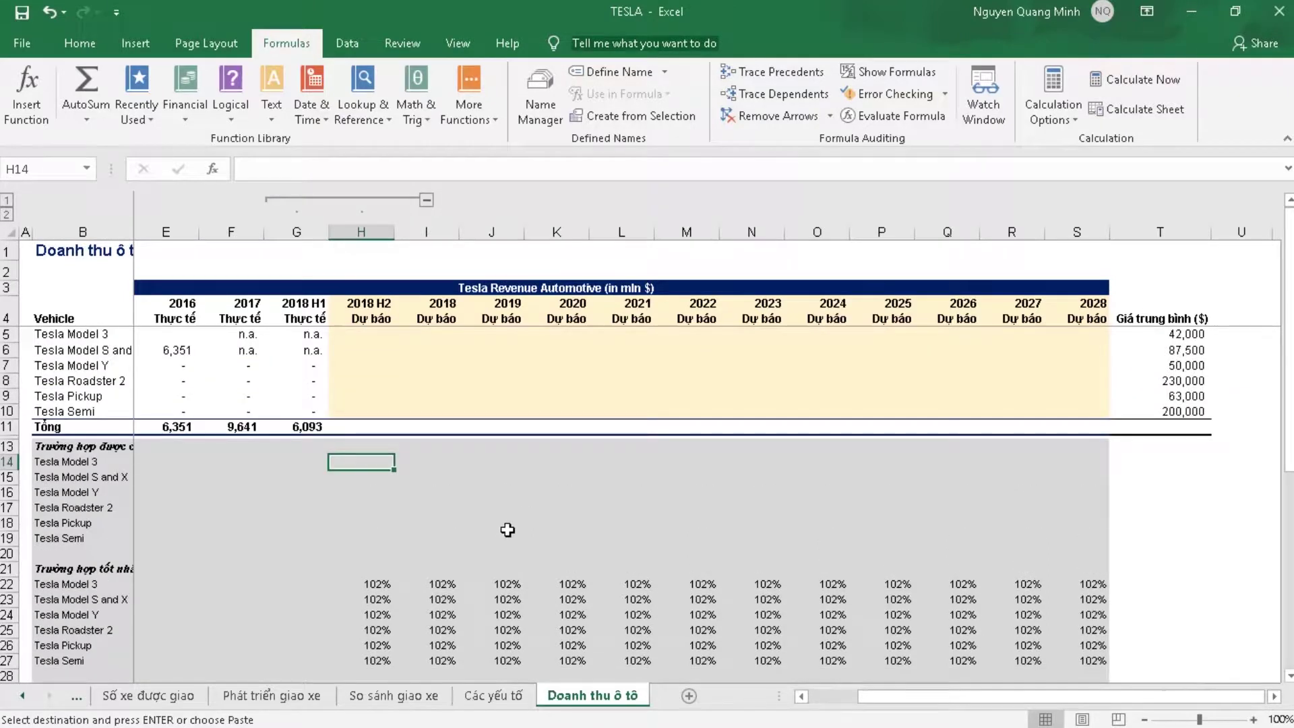
left_click(122, 446)
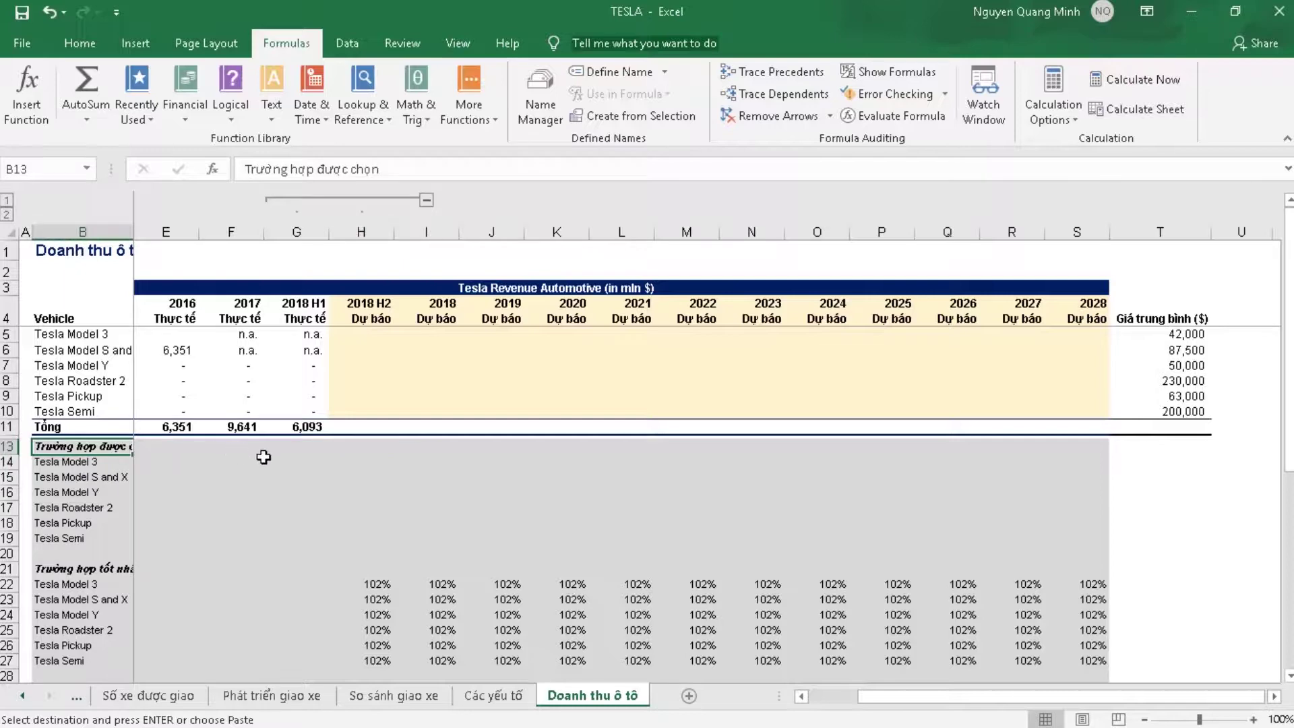
left_click(356, 461)
left_click(495, 694)
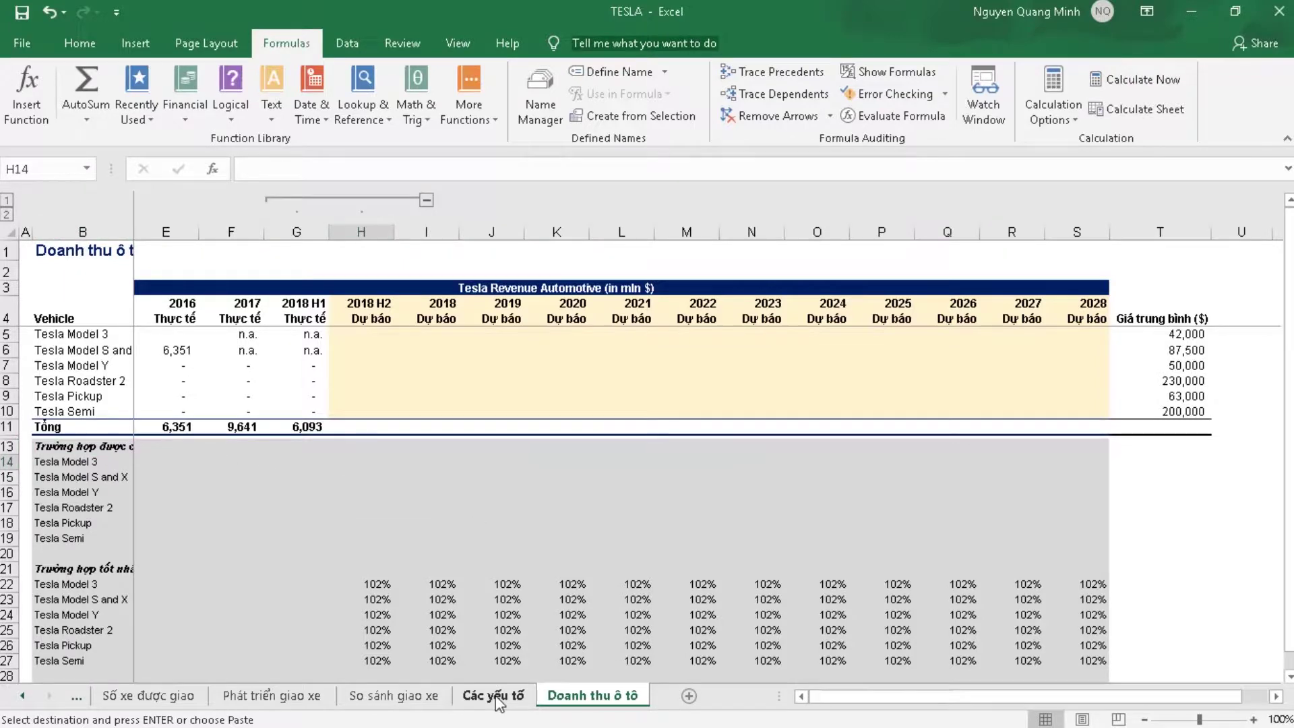
left_click(152, 252)
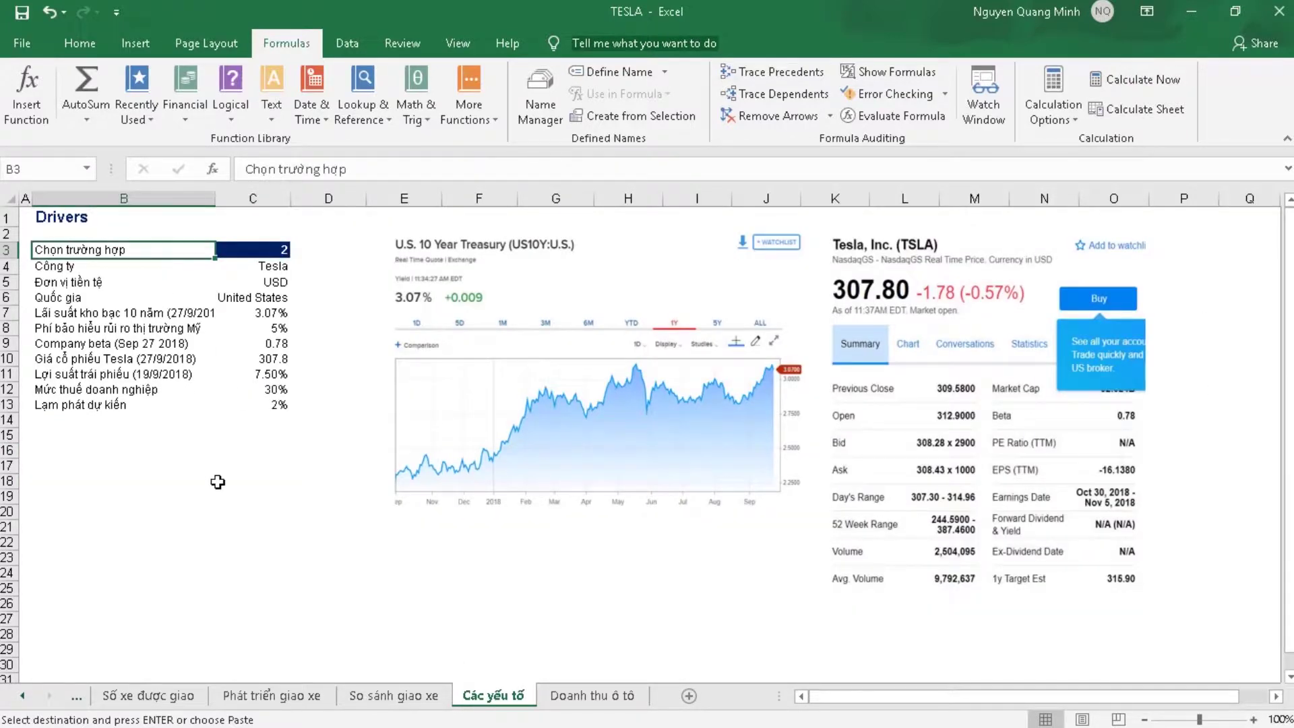
left_click(278, 245)
left_click(298, 250)
left_click(273, 278)
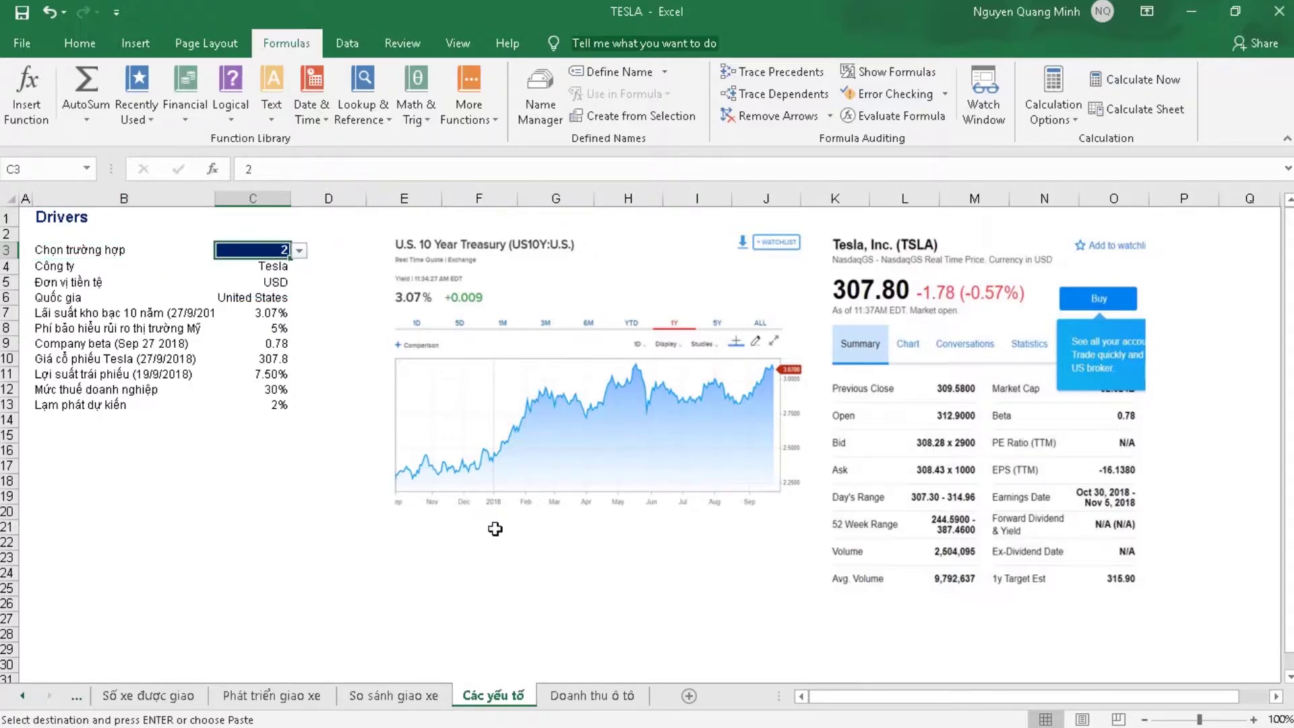
left_click(578, 693)
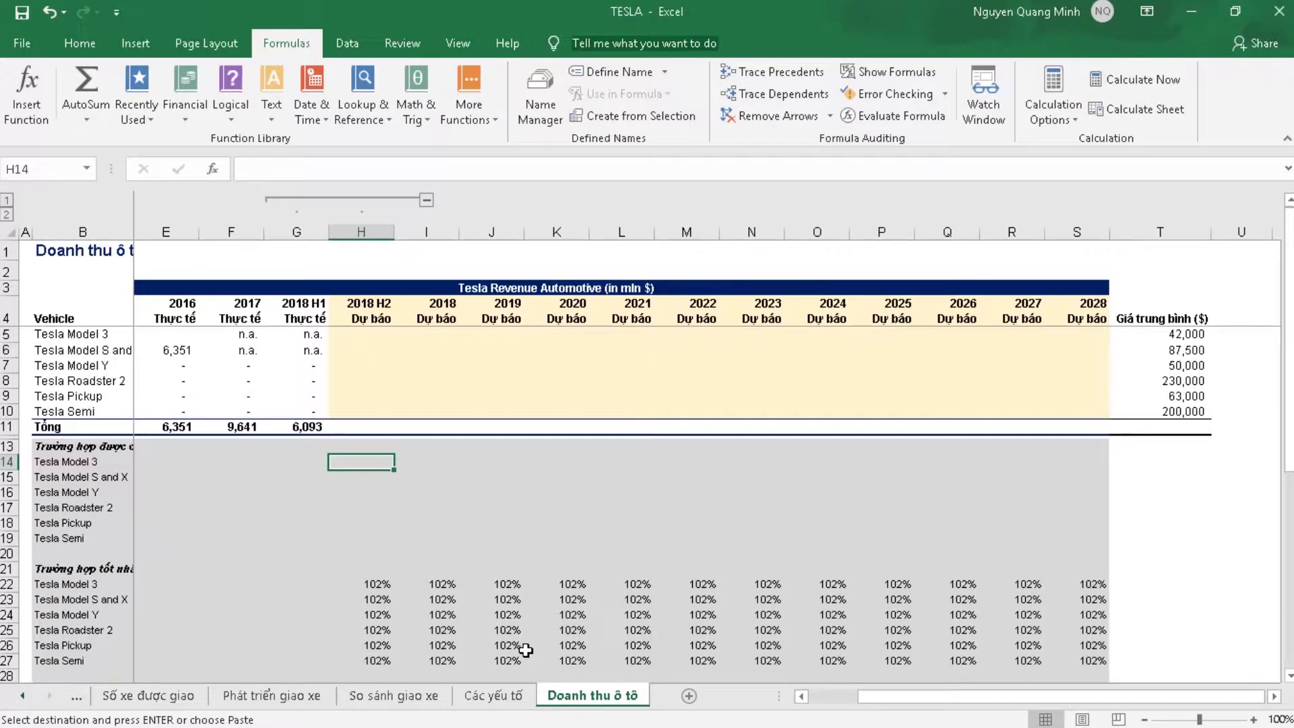
type("=choose(")
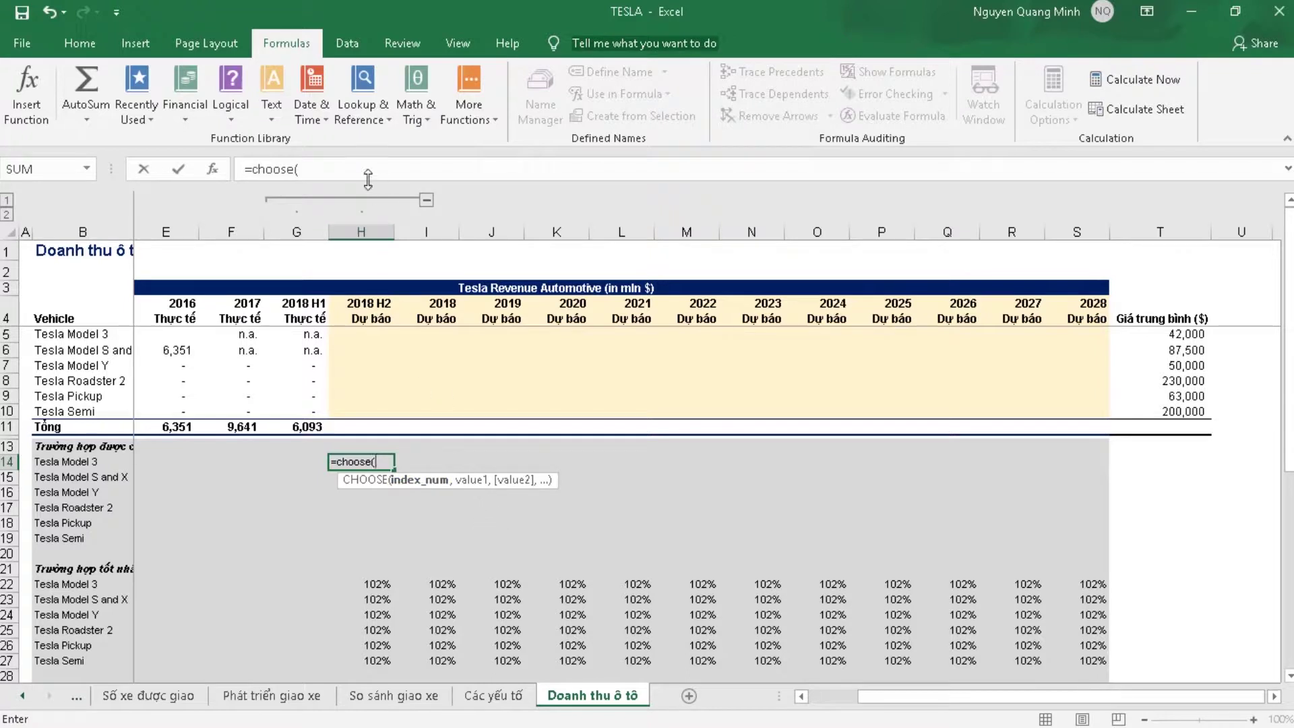
Step: Resume H14's CHOOSE formula using Các yếu tố C3 as the scenario index
double_click(342, 172)
left_click(346, 172)
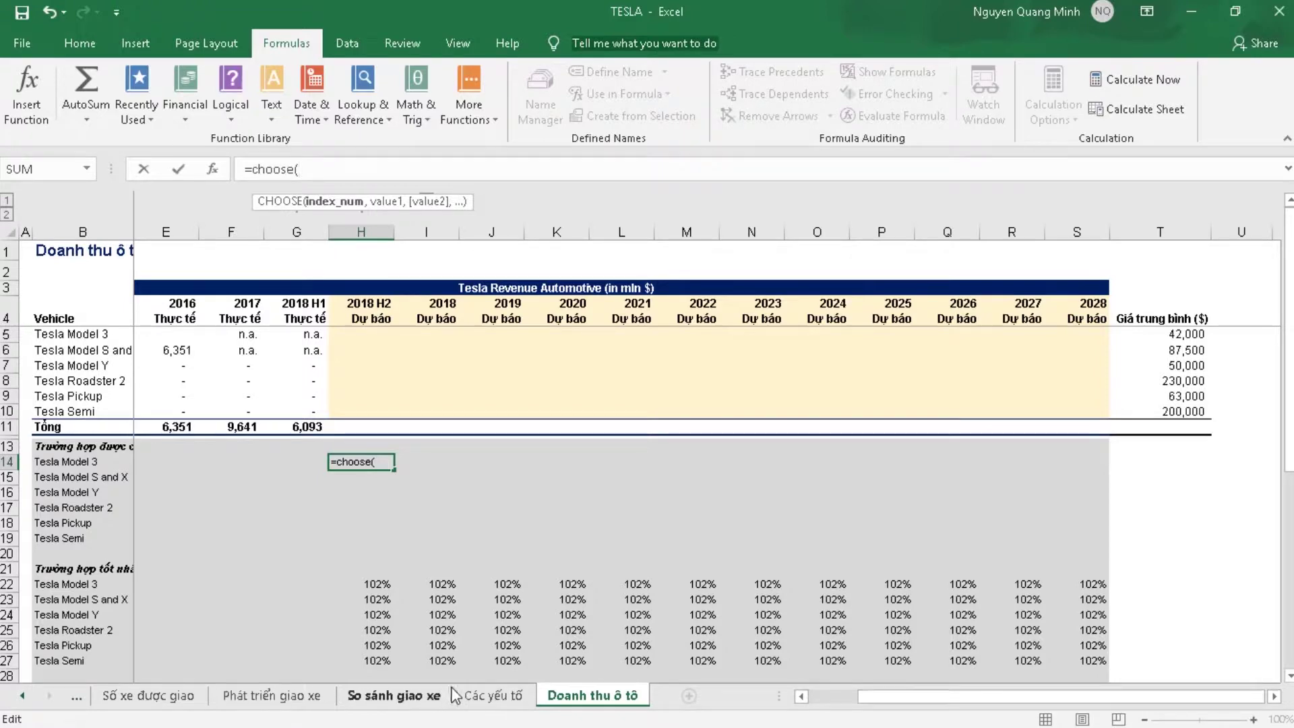
left_click(478, 694)
left_click(269, 251)
type(",")
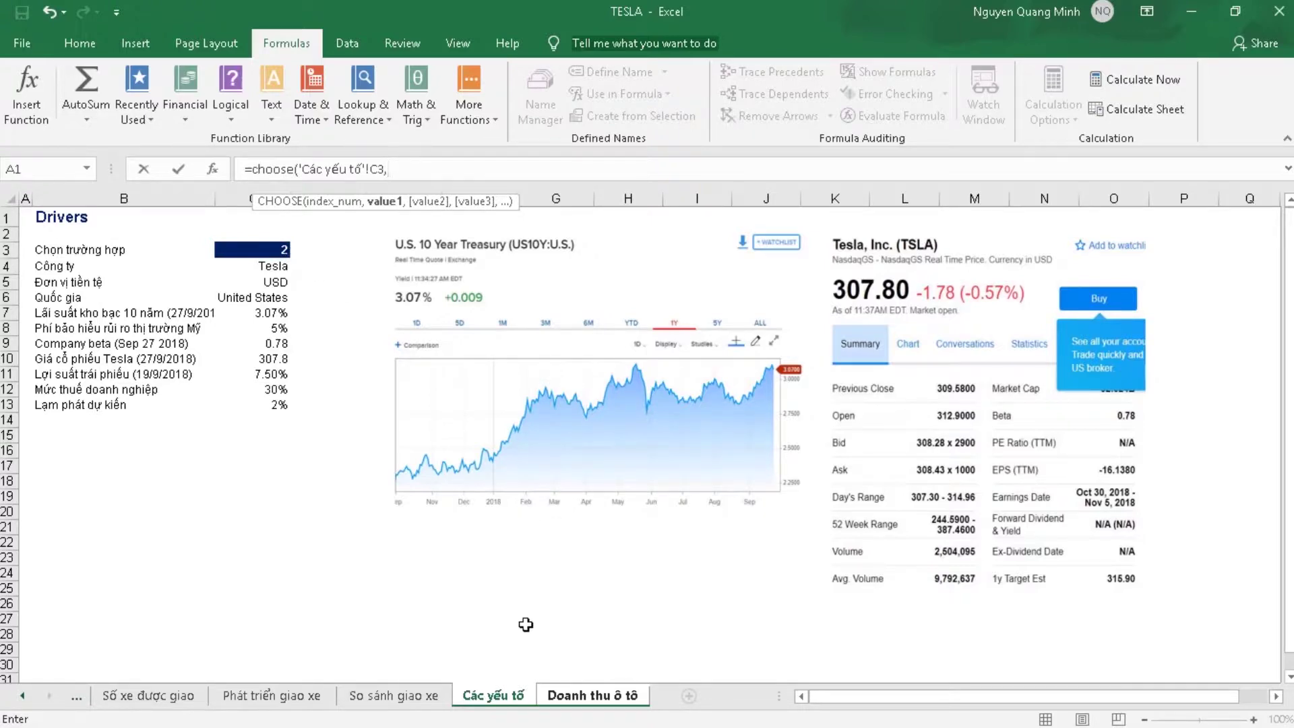
Step: Add growth cells H22, H30 and H38 as the CHOOSE options on Doanh thu ô tô
left_click(581, 700)
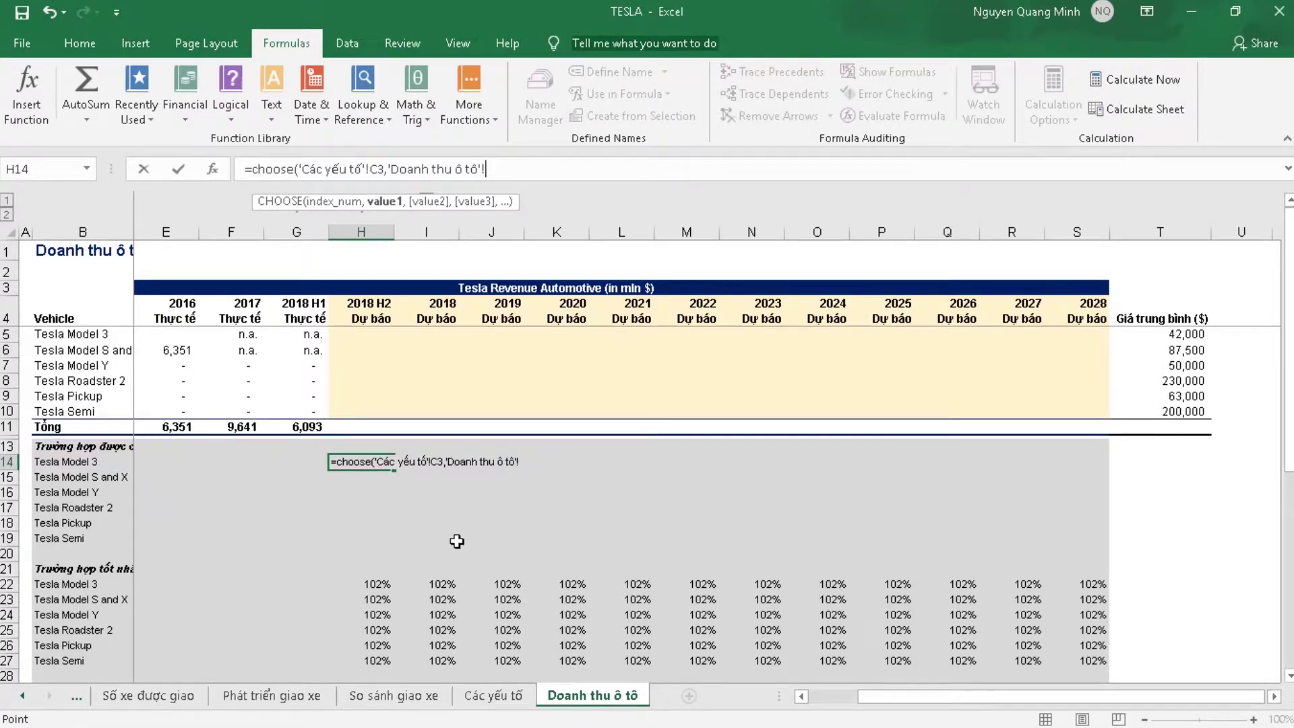
scroll(457, 541, "down", 2)
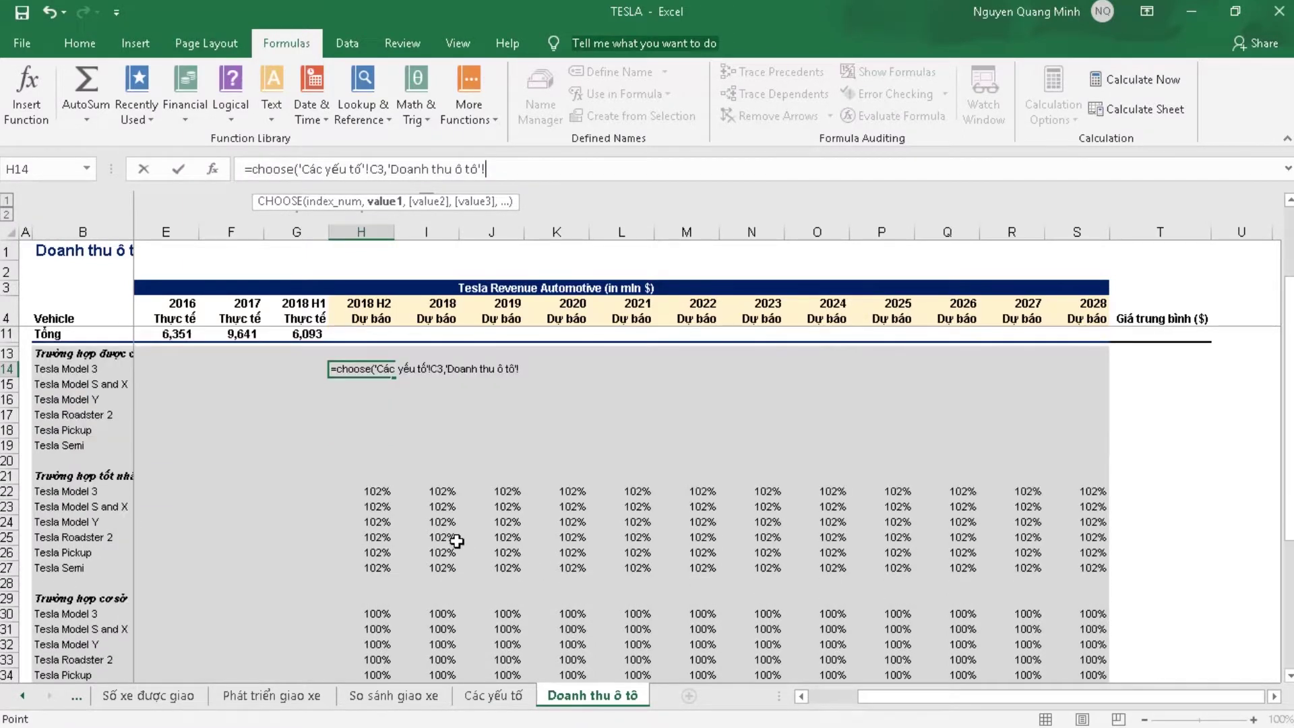
scroll(457, 541, "down", 1)
scroll(457, 541, "down", 1)
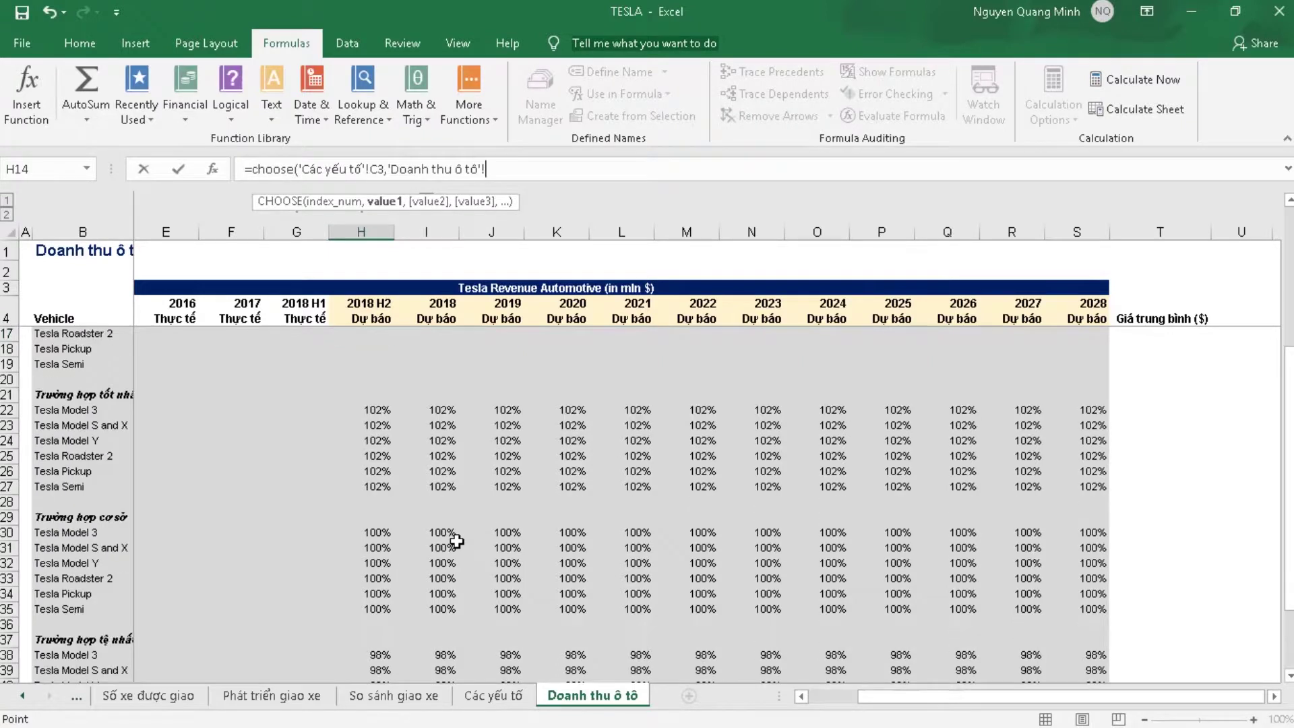
scroll(438, 475, "down", 1)
left_click(379, 365)
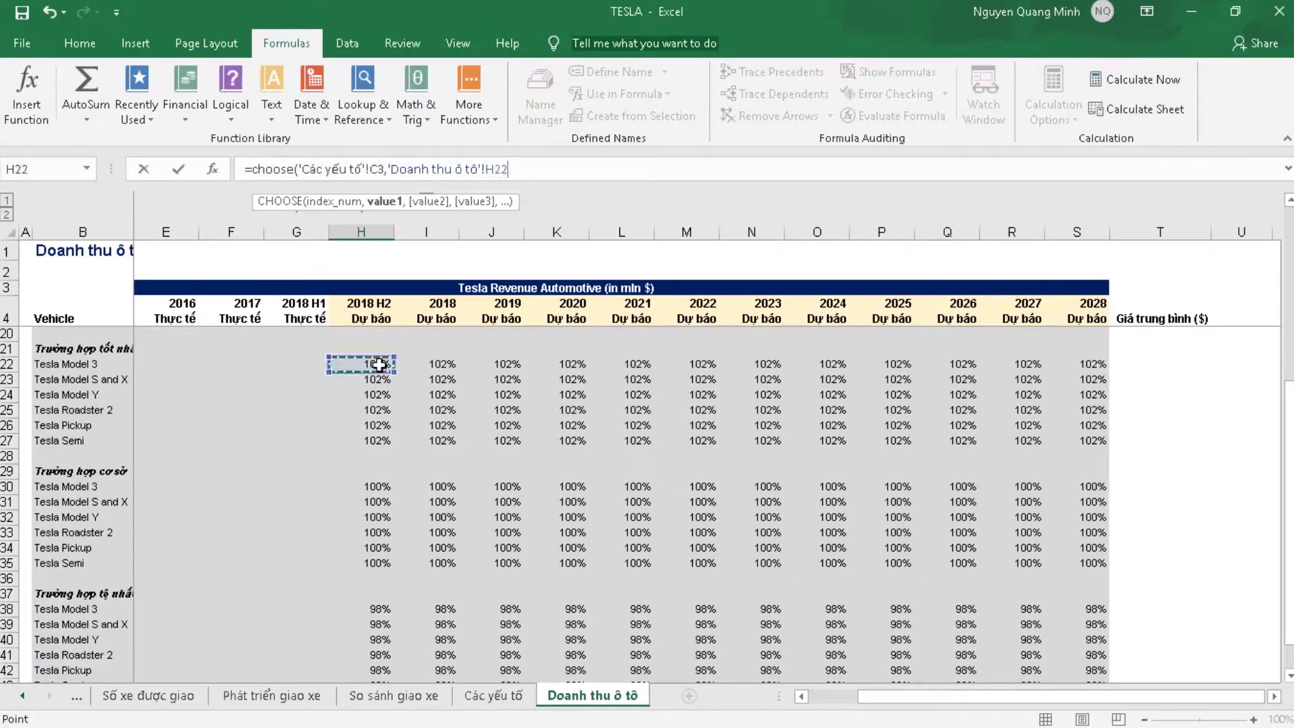
type(",")
left_click(388, 483)
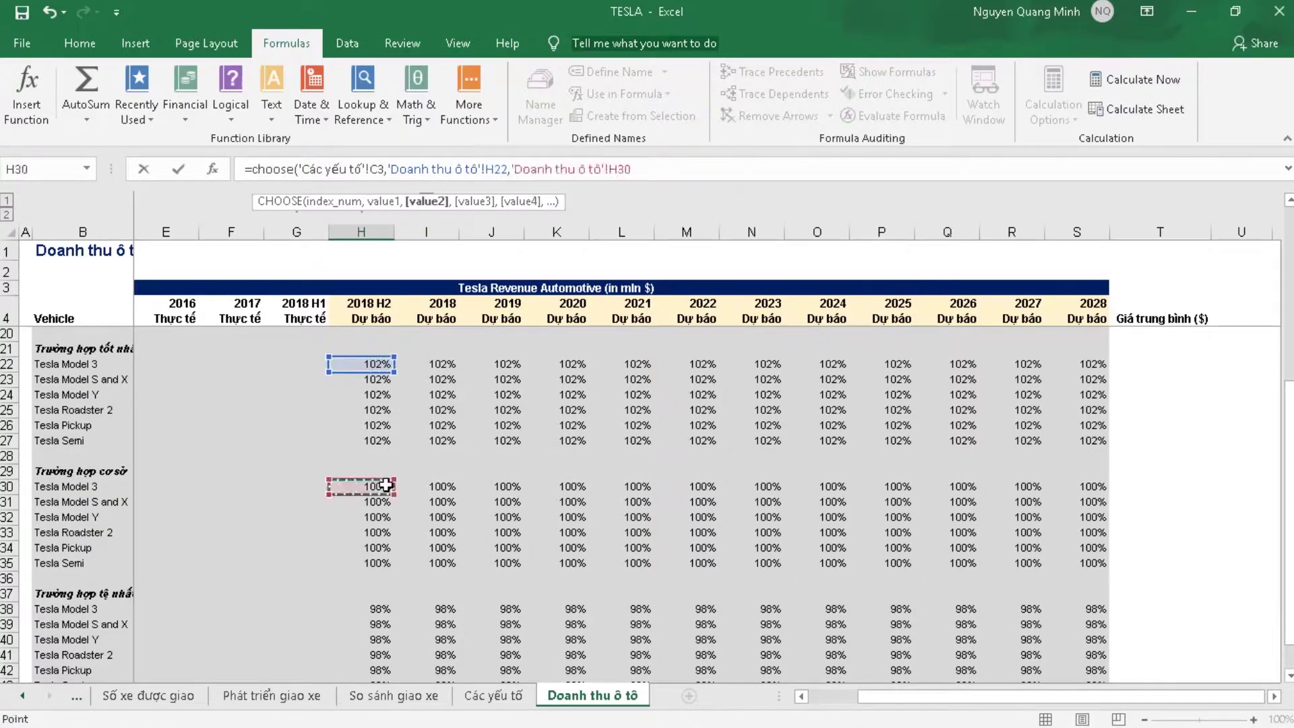
type(",")
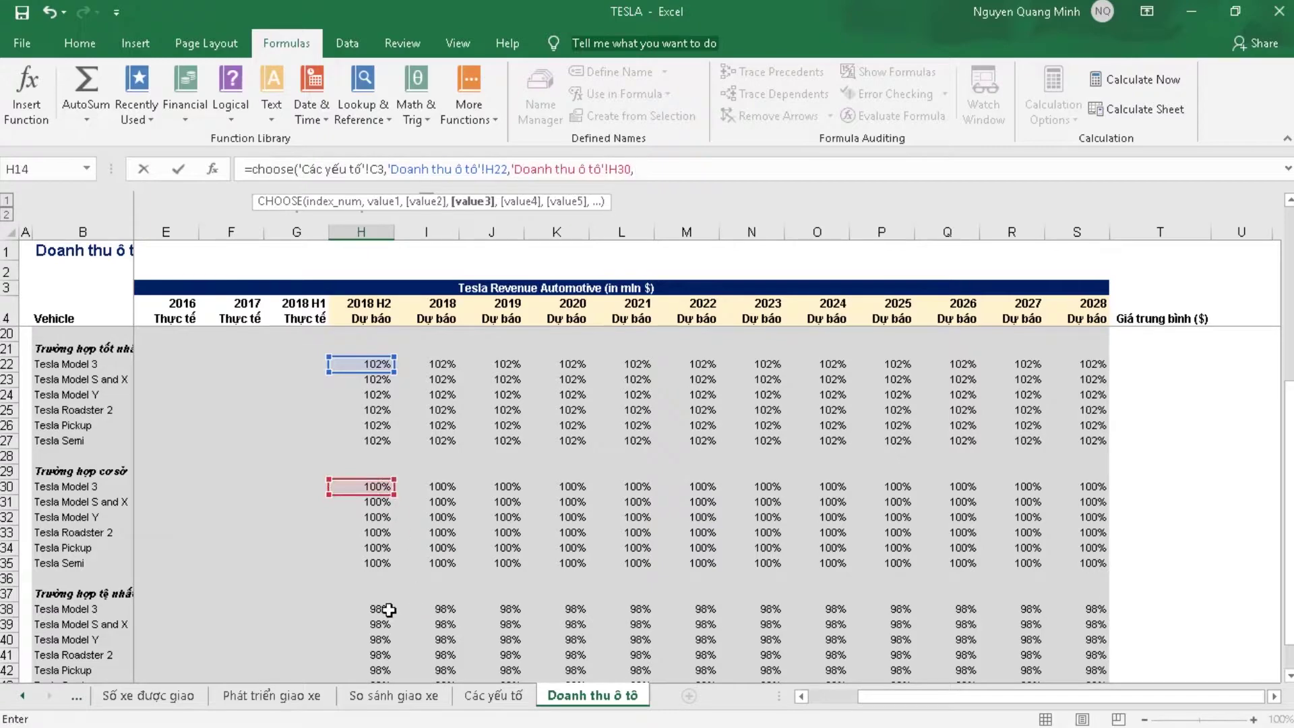
left_click(381, 610)
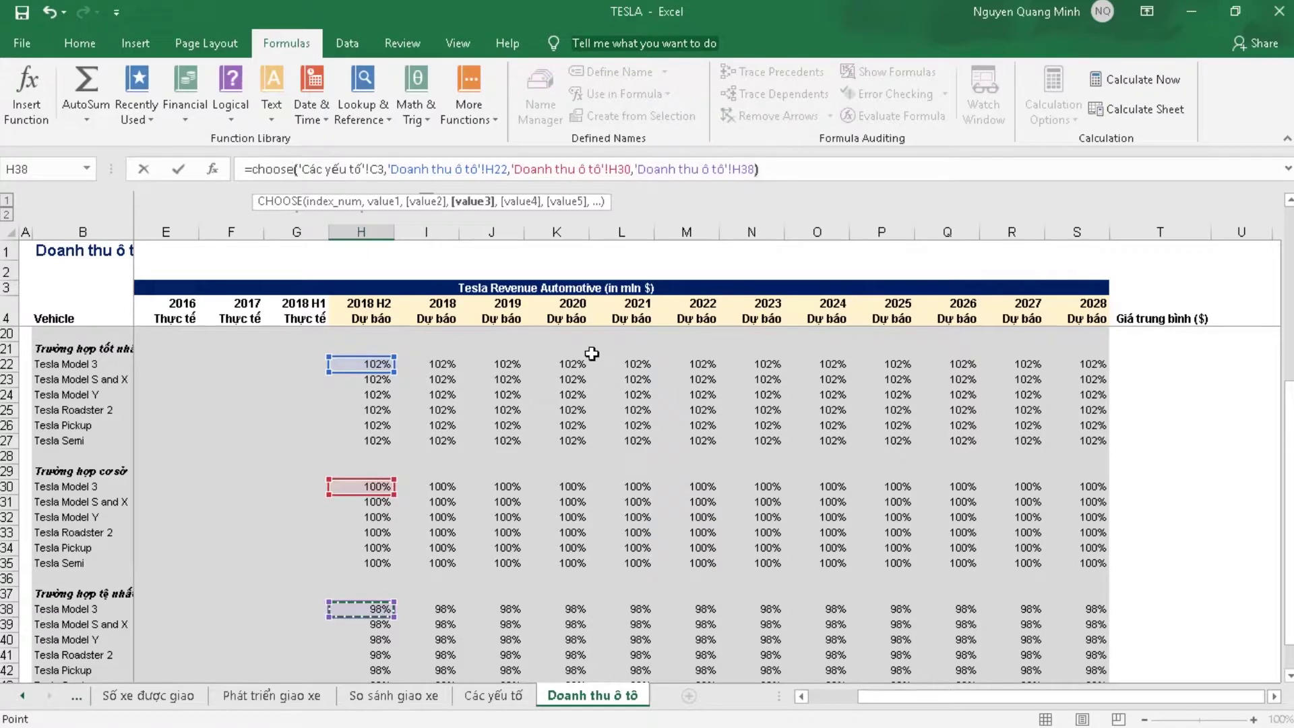
scroll(573, 418, "up", 5)
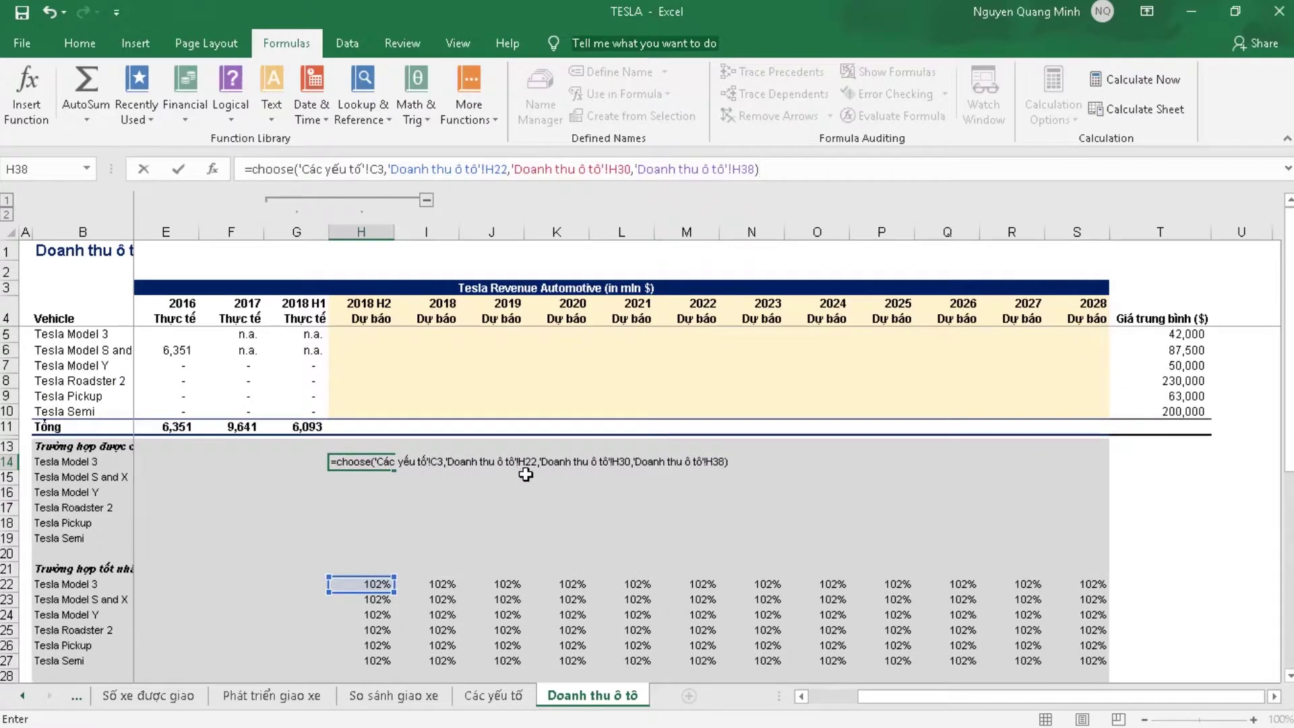
left_click(384, 171)
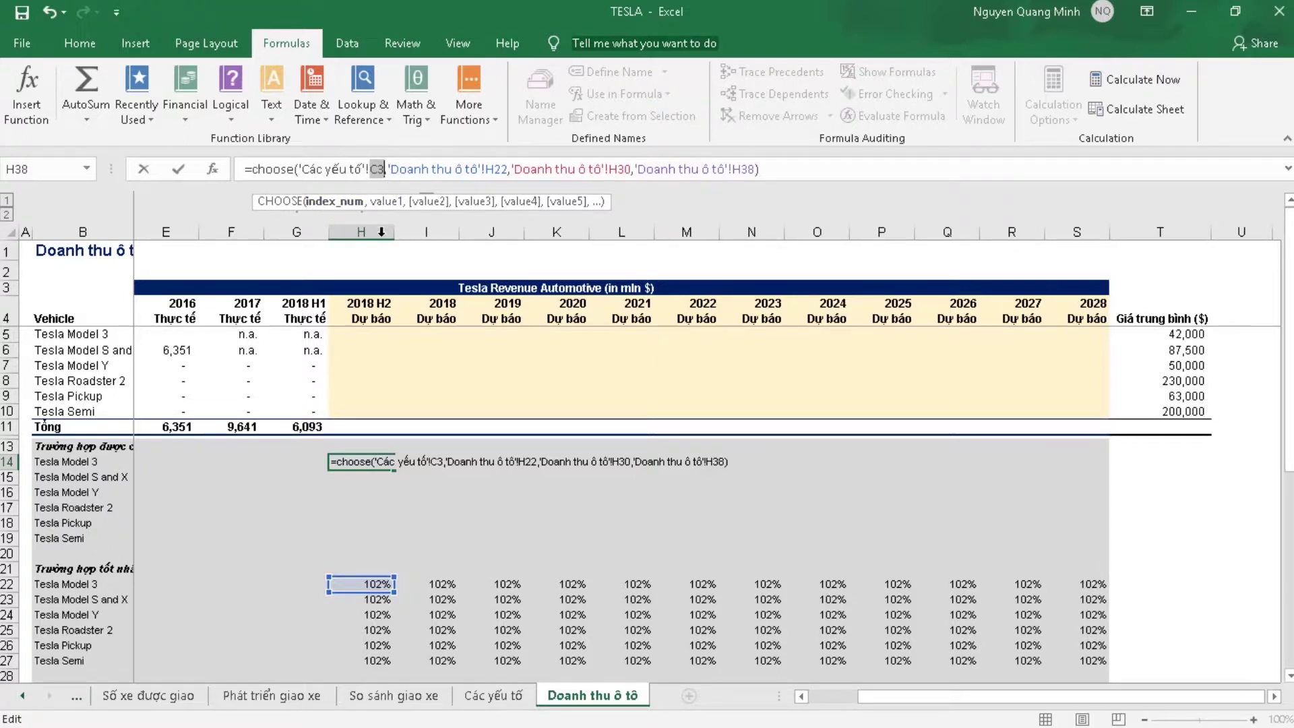
Step: Lock the index as $C$3, copy the CHOOSE formula across H14:S19, then begin H5's formula
key("F4")
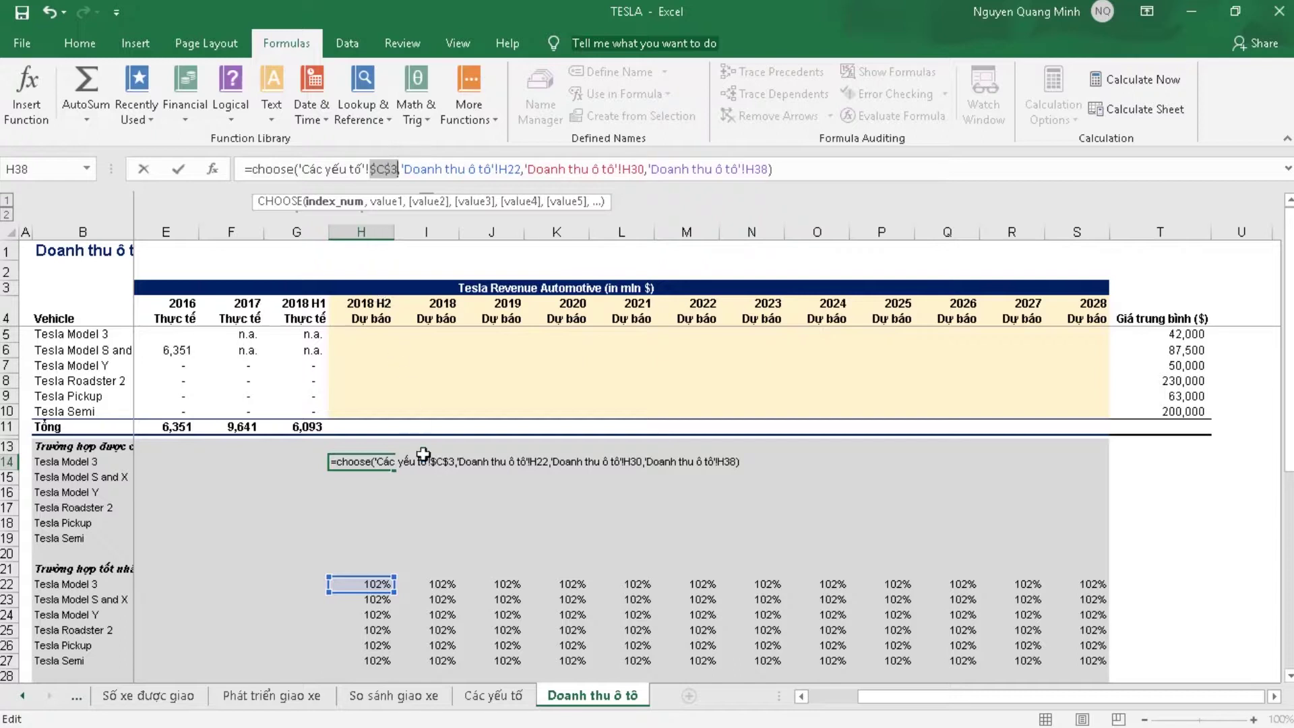
key("Return")
left_click(370, 459)
key("ctrl+c")
left_click_drag(375, 462, 1067, 542)
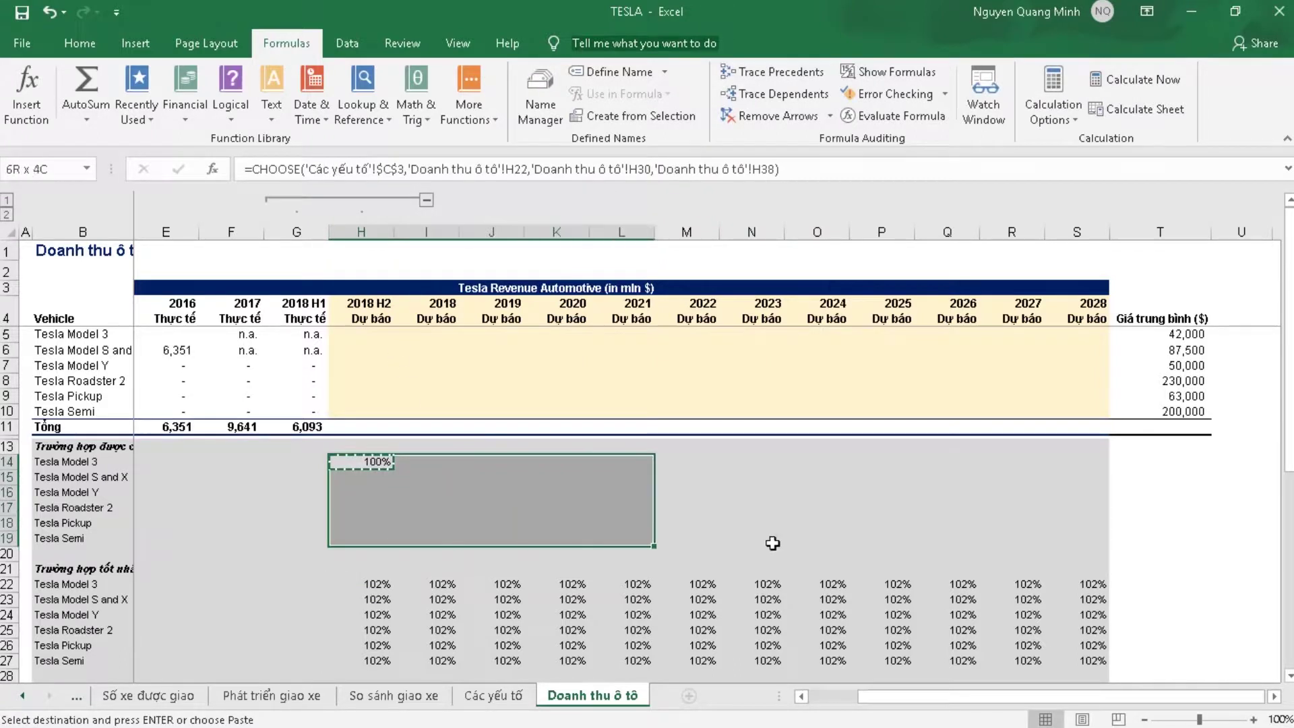
key("ctrl+v")
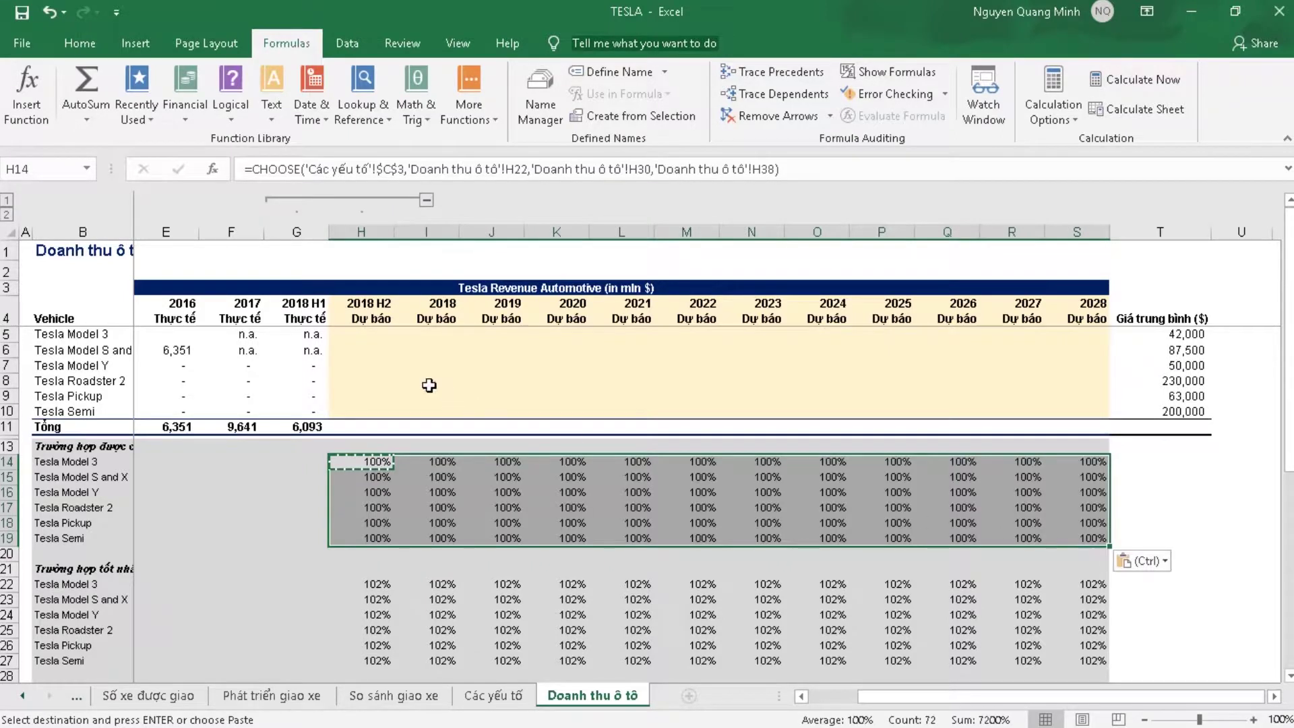
left_click(353, 337)
type("=")
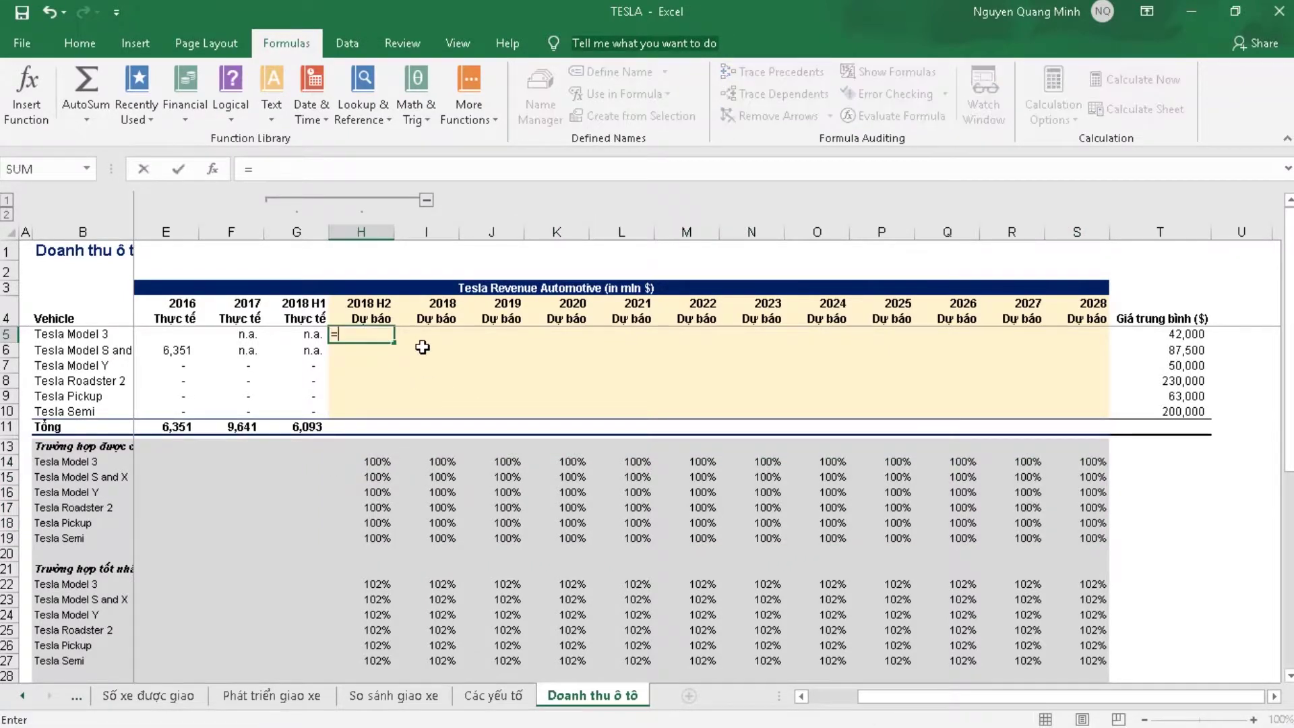
type("(")
Step: Multiply Model 3 price T5 by Số xe được giao deliveries H5 and growth H14
left_click(1184, 335)
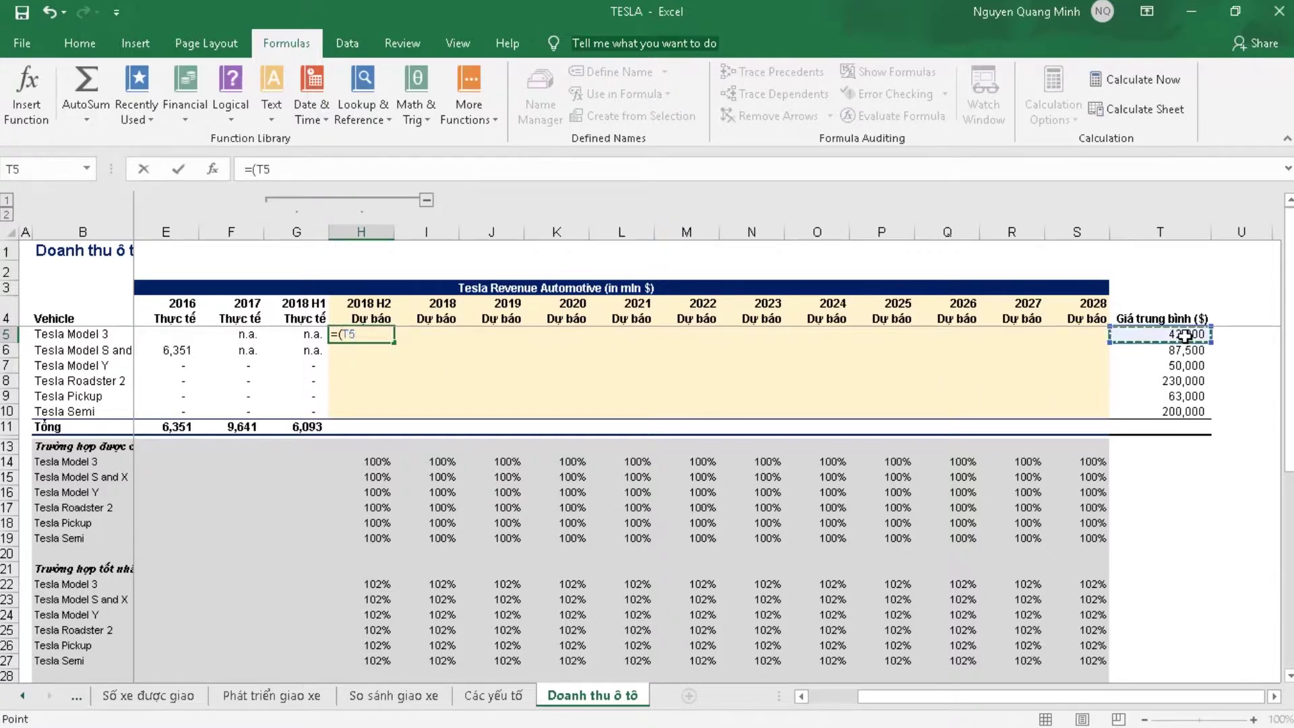
type("*")
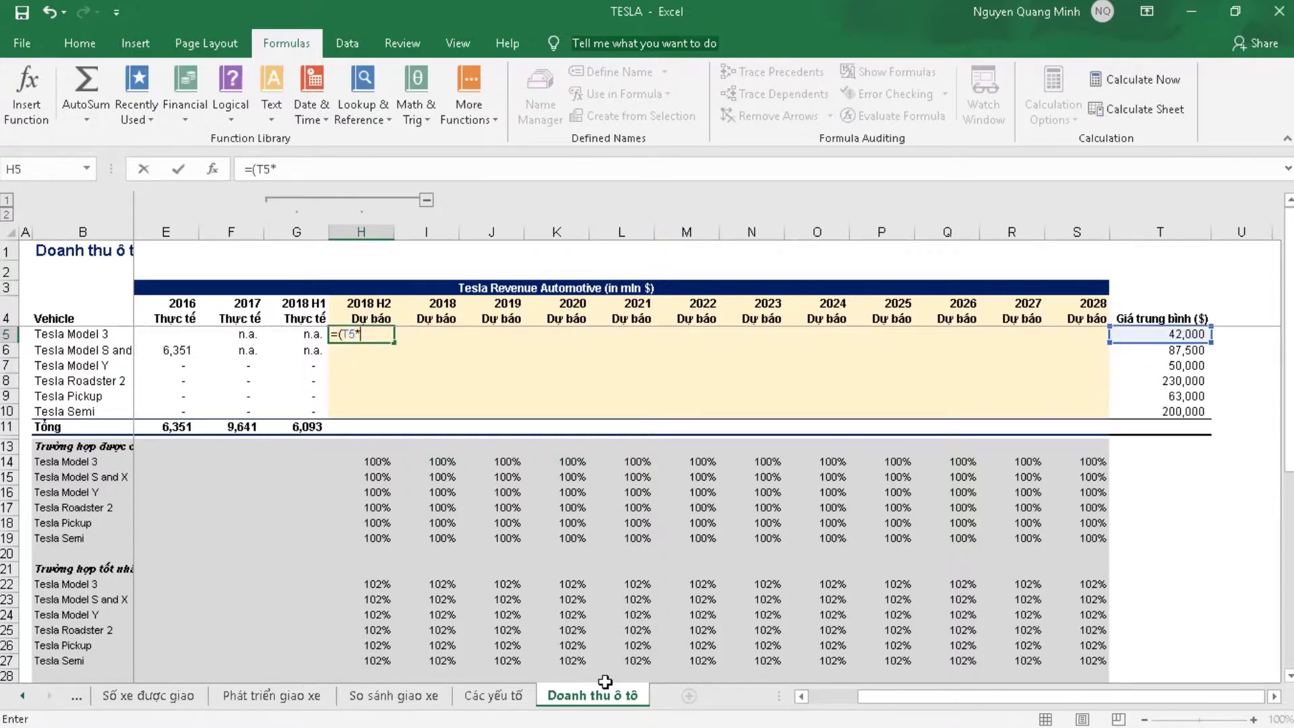
left_click(148, 695)
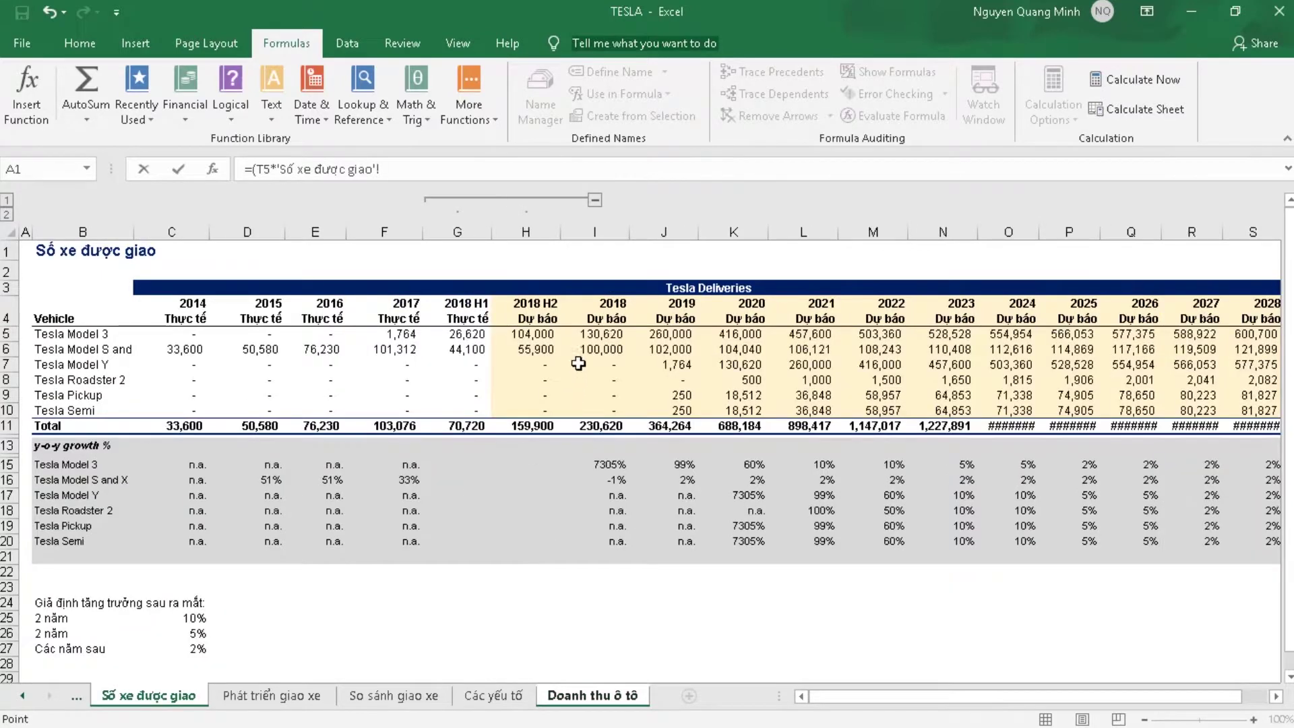
left_click(533, 333)
left_click(595, 699)
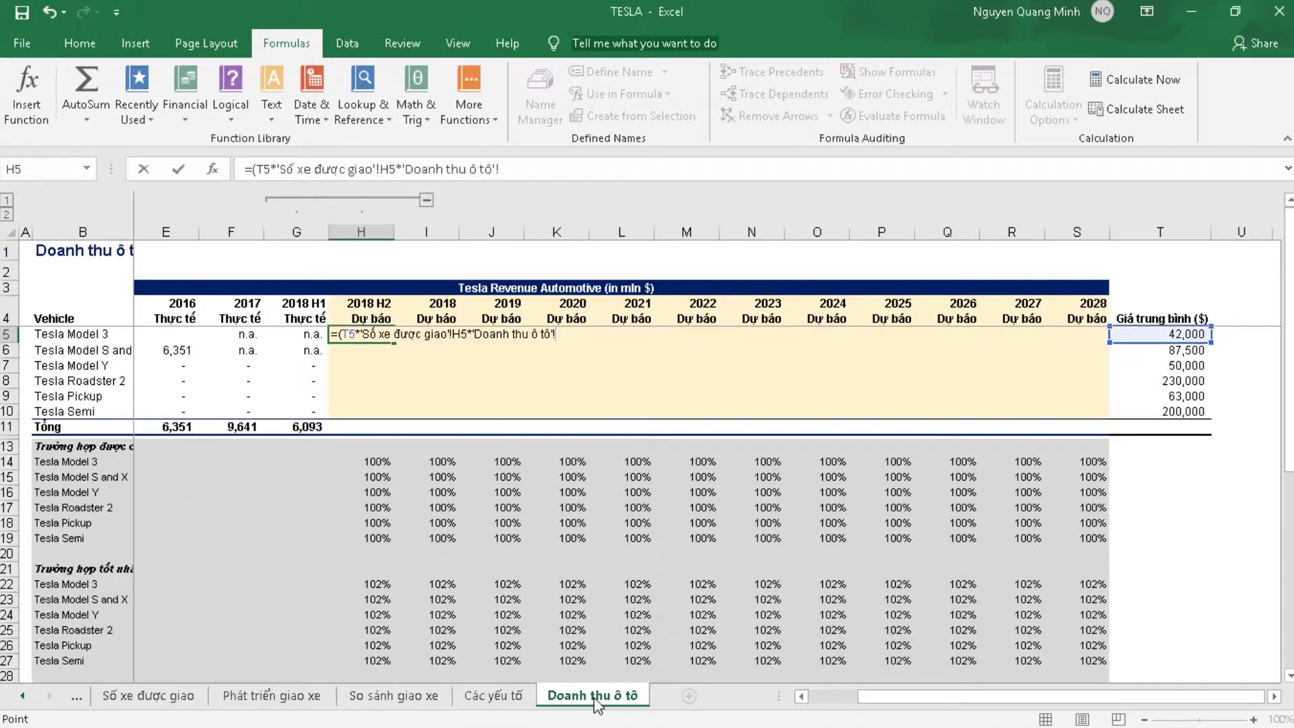
left_click(374, 460)
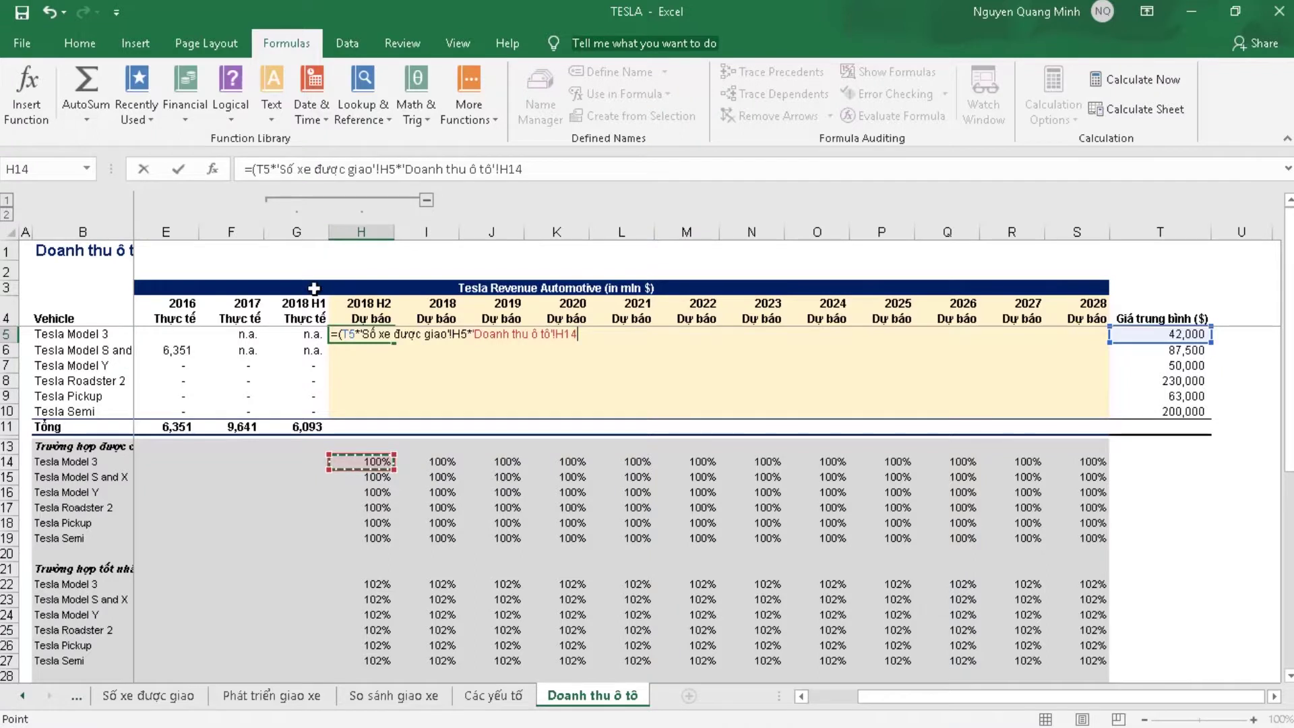
Step: Lock the price column as $T5 and divide by 1000000, giving 4,368 in H5
left_click(259, 168)
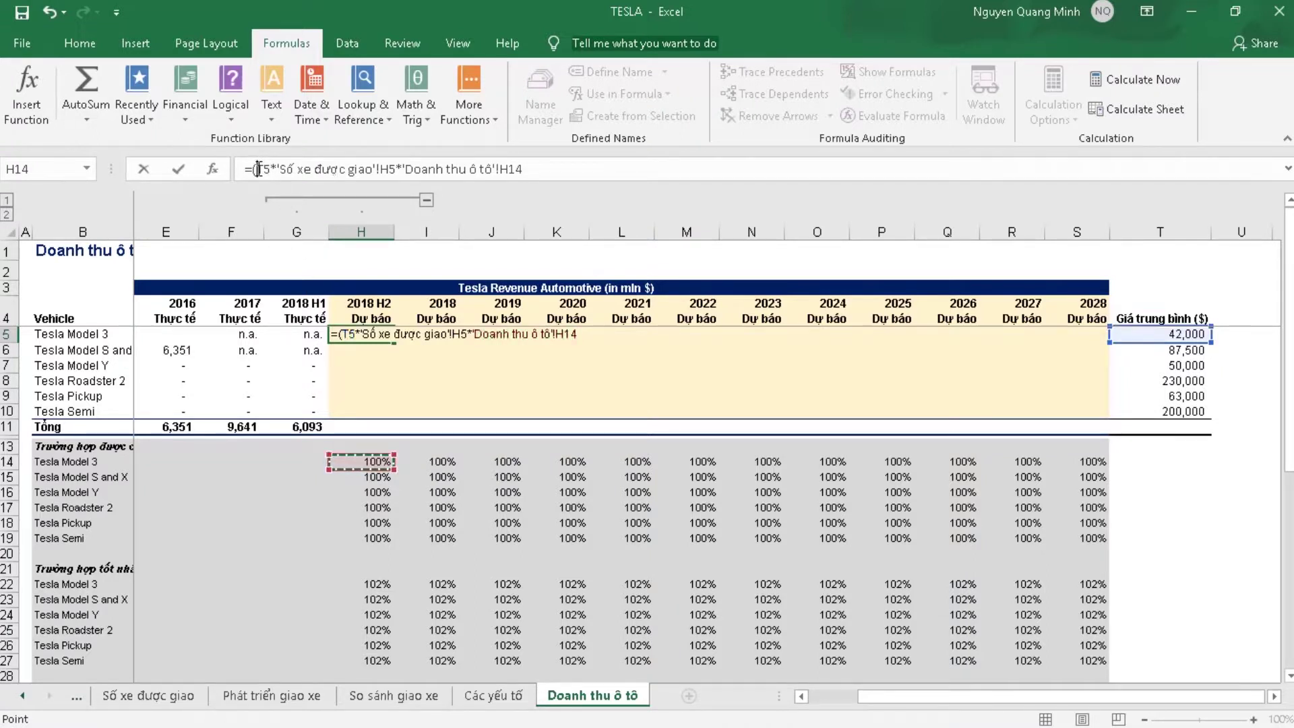
type("$")
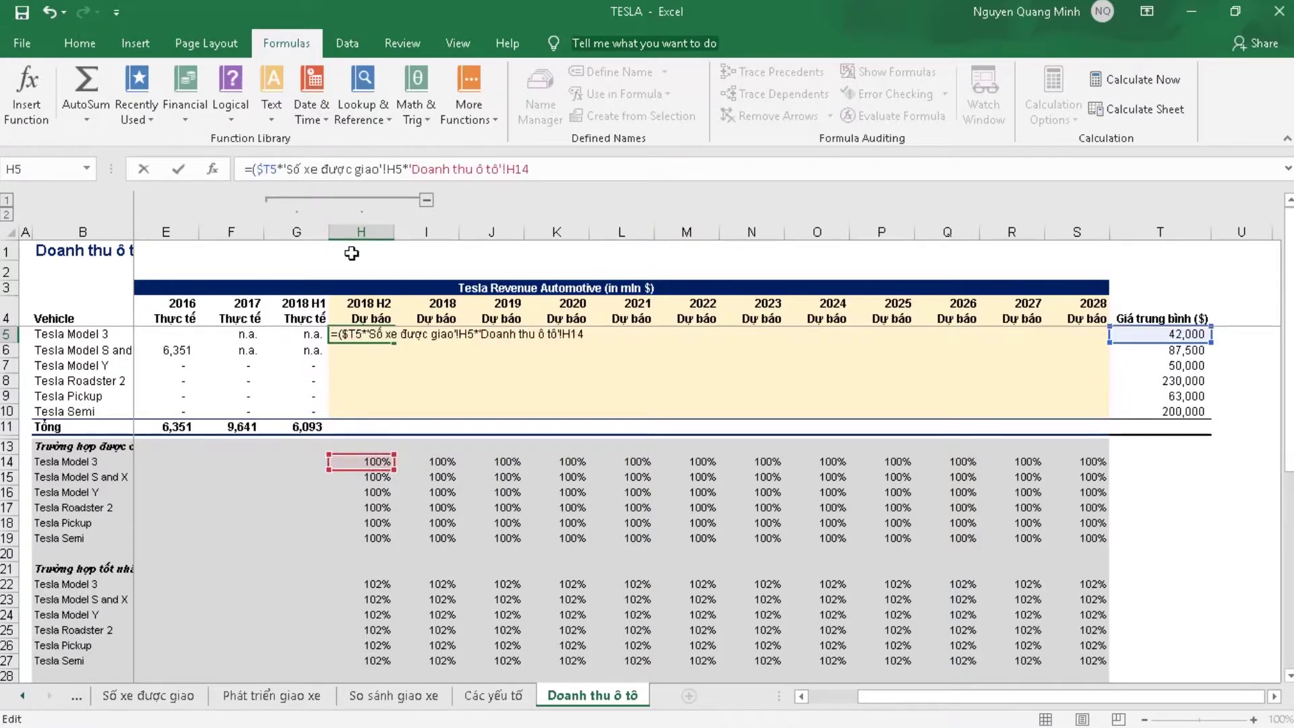
left_click(546, 171)
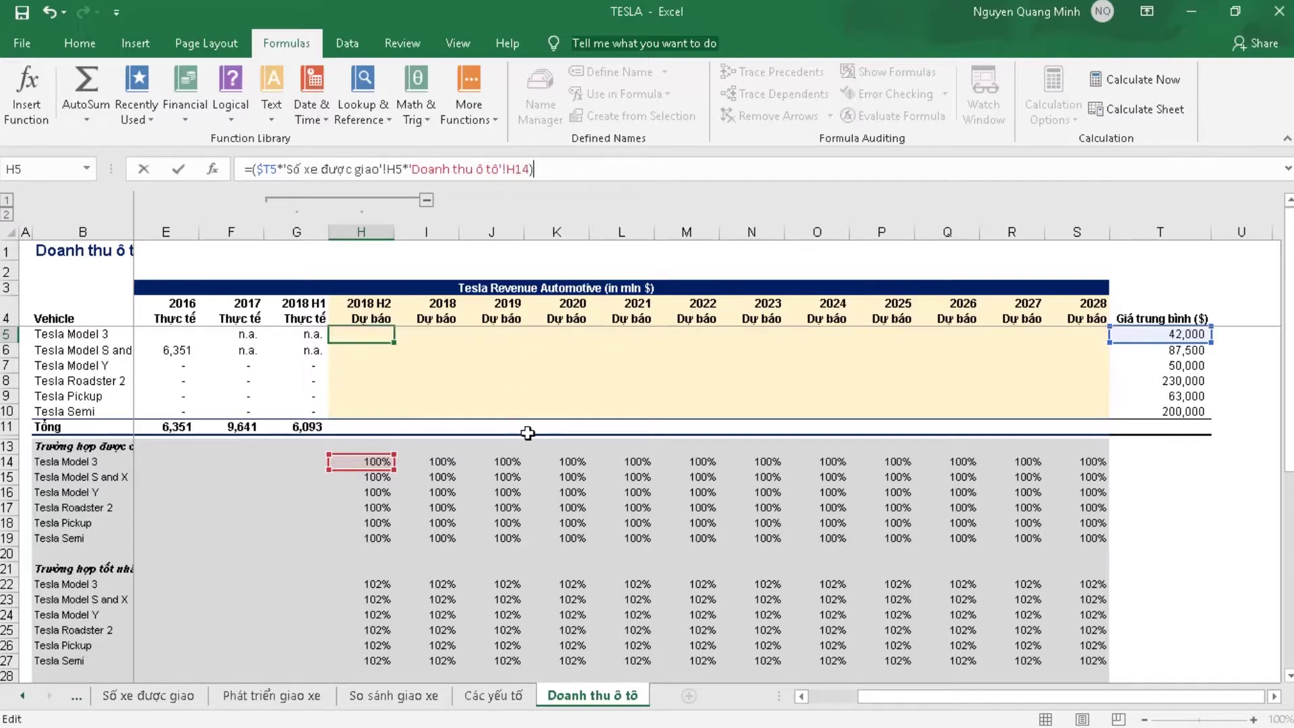
scroll(522, 438, "down", 2)
scroll(522, 441, "down", 1)
scroll(522, 442, "down", 1)
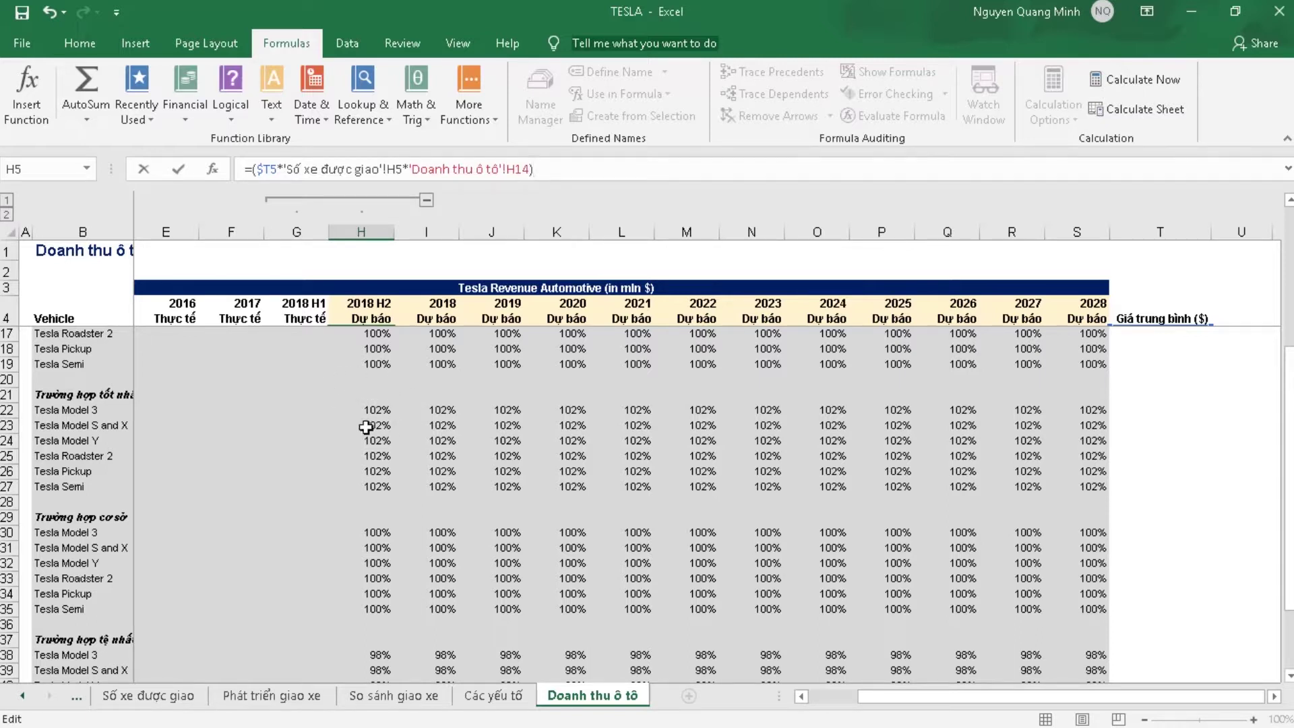
scroll(448, 438, "up", 1)
scroll(451, 436, "up", 3)
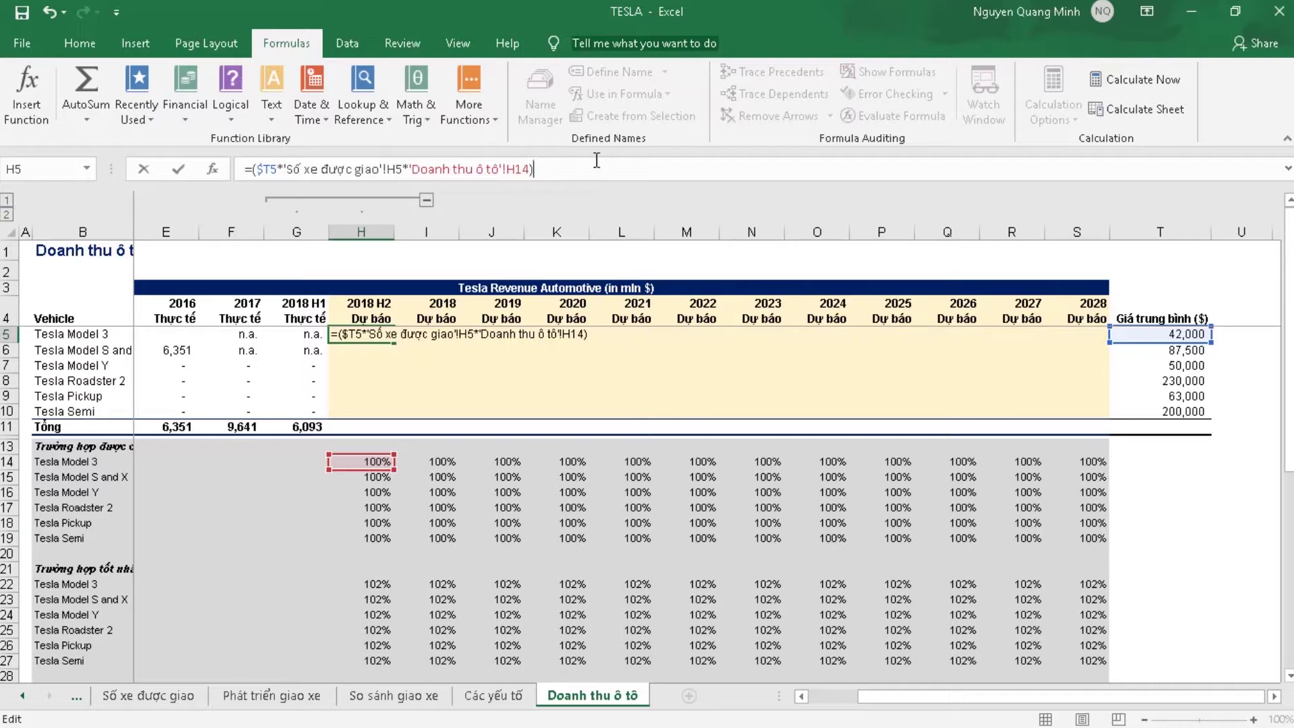
type("/1000000")
key("Return")
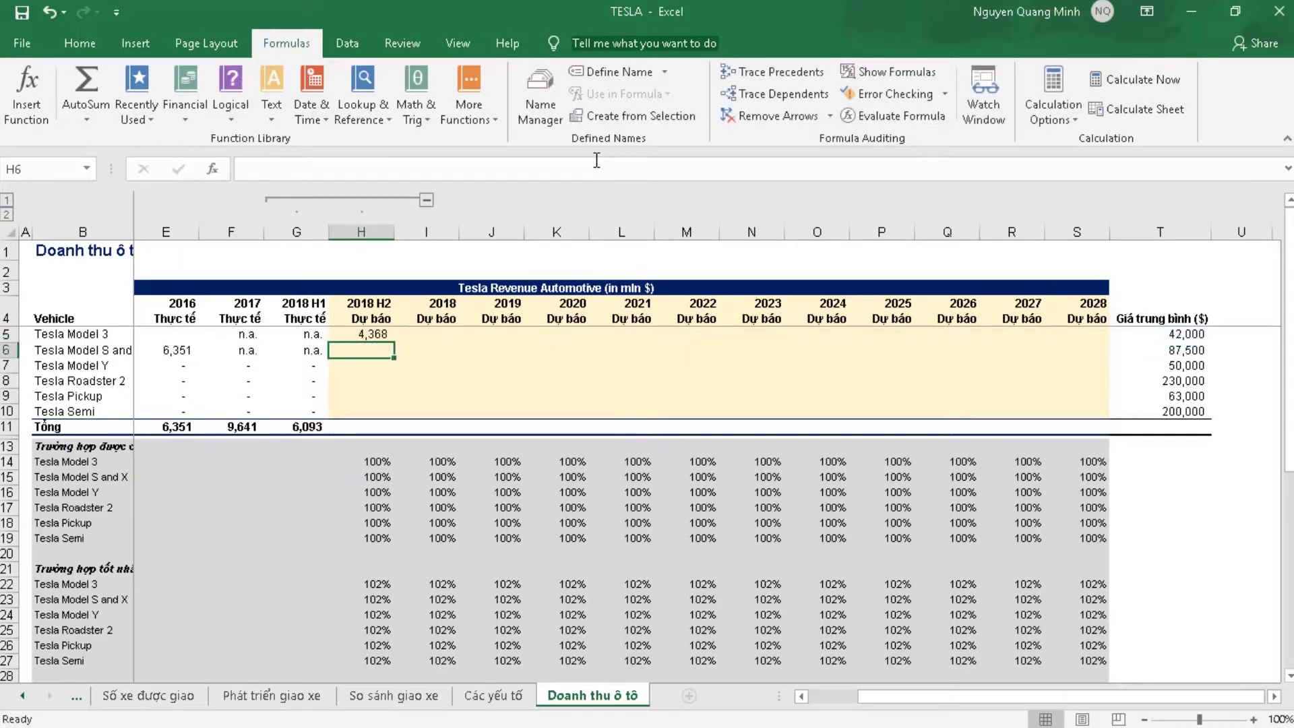
Step: Paste H5's revenue formula across H5:S10 and check the copied CHOOSE formula in O14
left_click(379, 336)
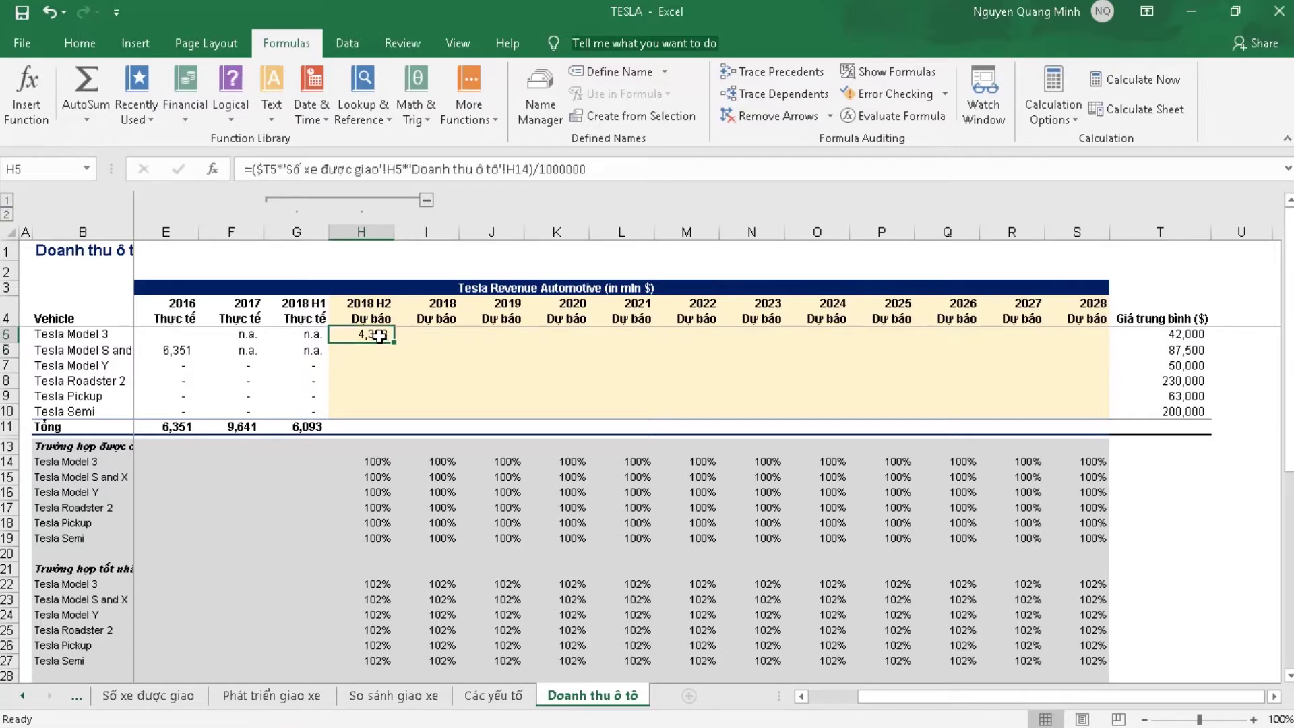
key("ctrl+c")
left_click_drag(379, 336, 1075, 409)
key("ctrl+v")
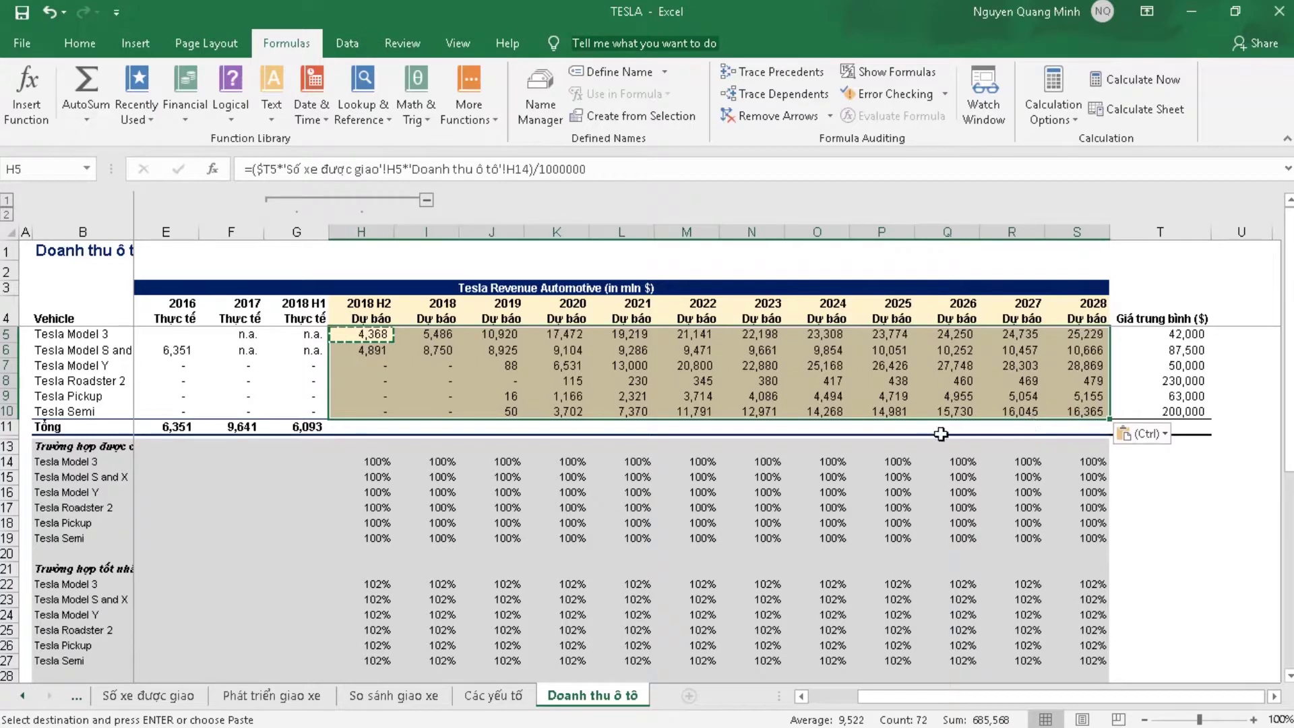
left_click(791, 459)
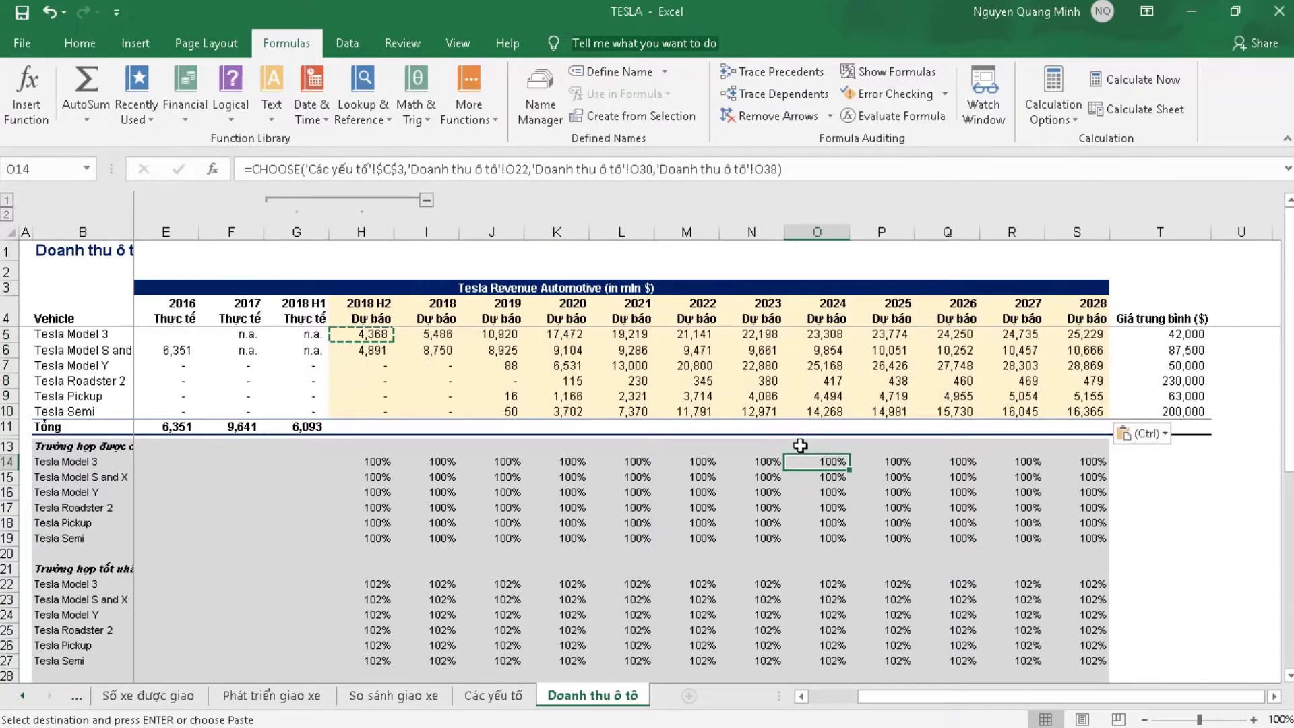